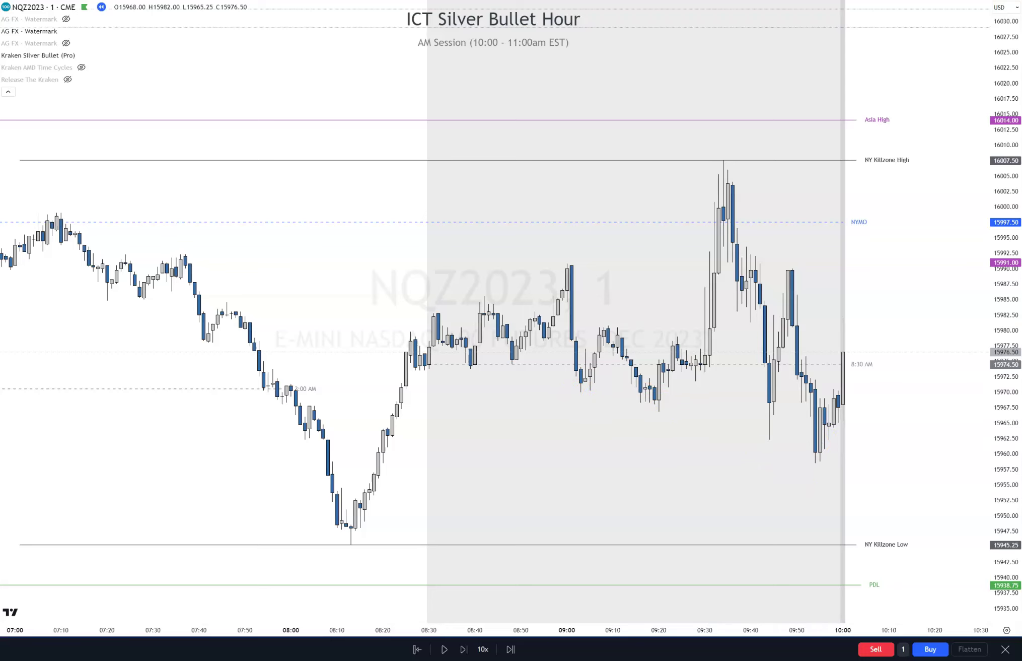
Draw a trend line from the 09:44 low at 15962.25 to the candle that breaks it and apply the "SSL - Taken" template.
left_click(769, 439)
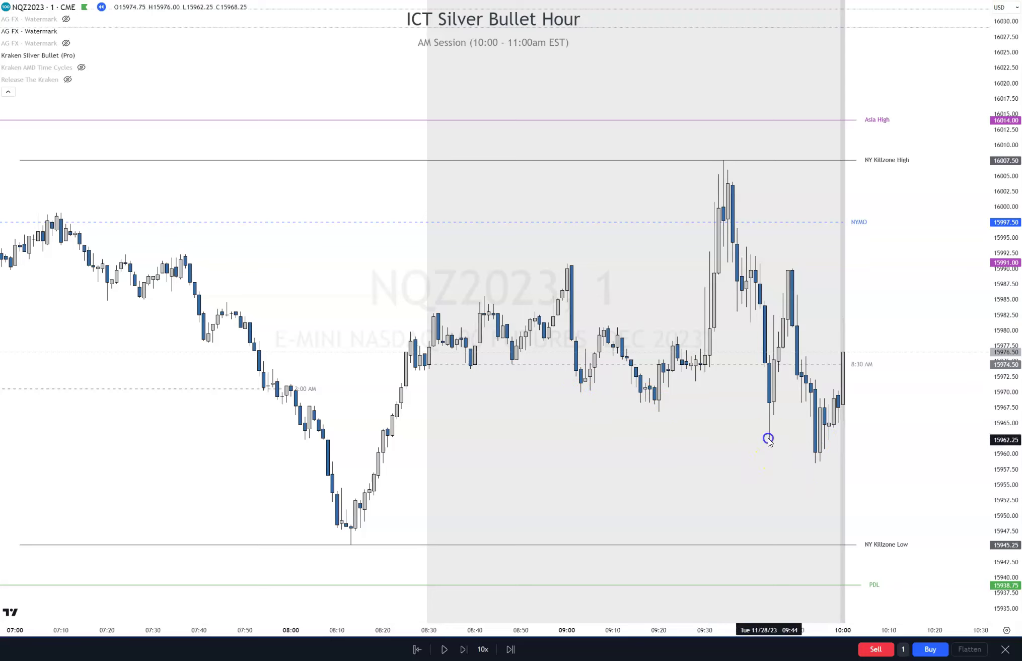
left_click(815, 441)
right_click(814, 440)
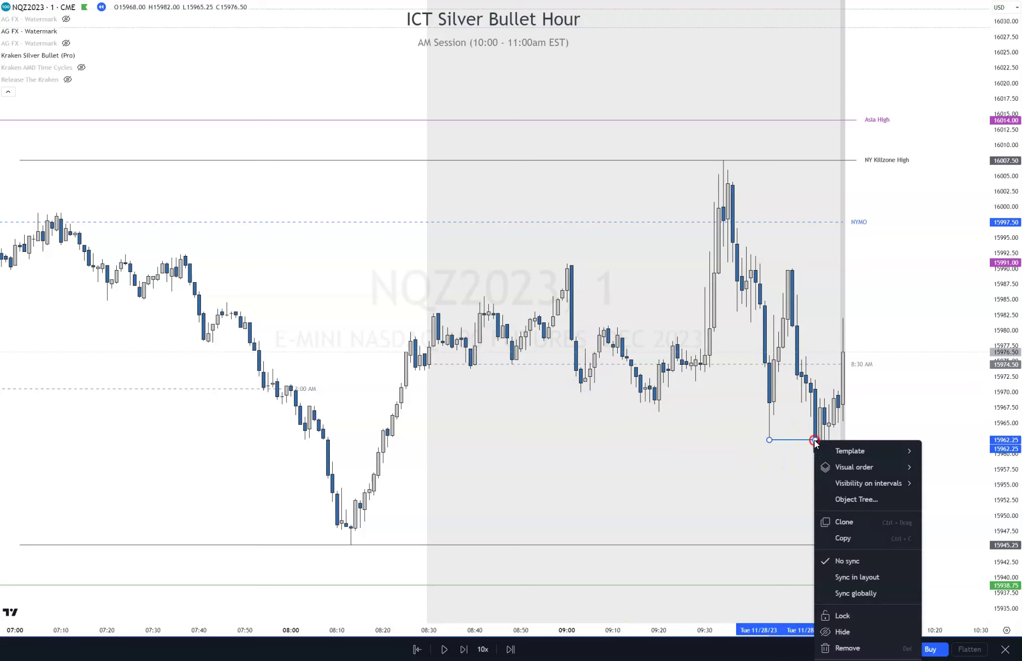
mouse_move(849, 451)
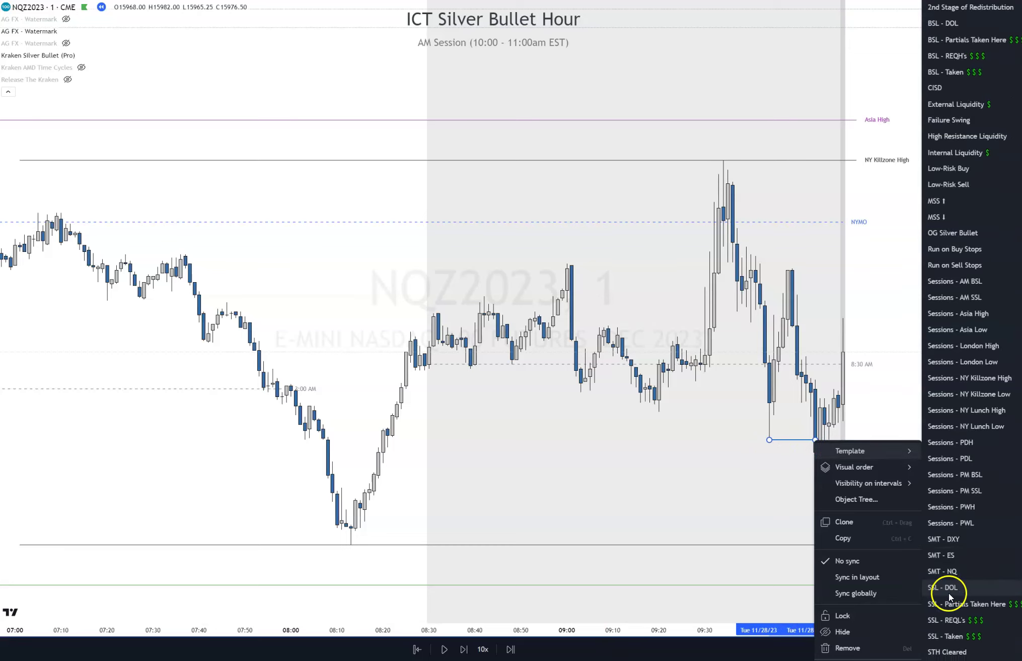
scroll(949, 596, "down", 2)
left_click(954, 597)
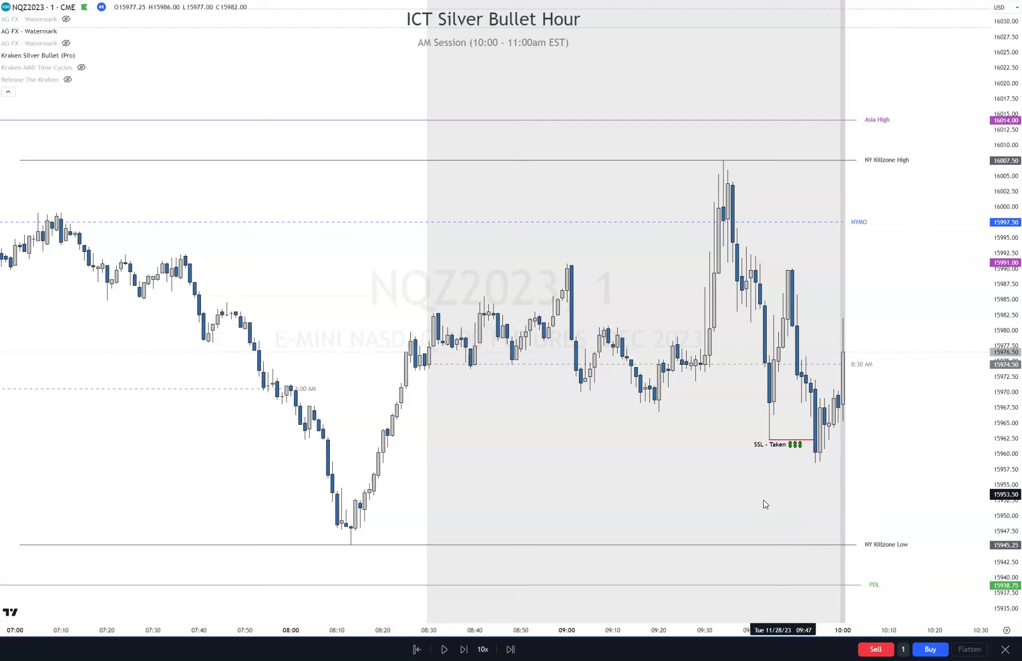
left_click(816, 440)
left_click_drag(815, 442, 814, 439)
left_click(854, 488)
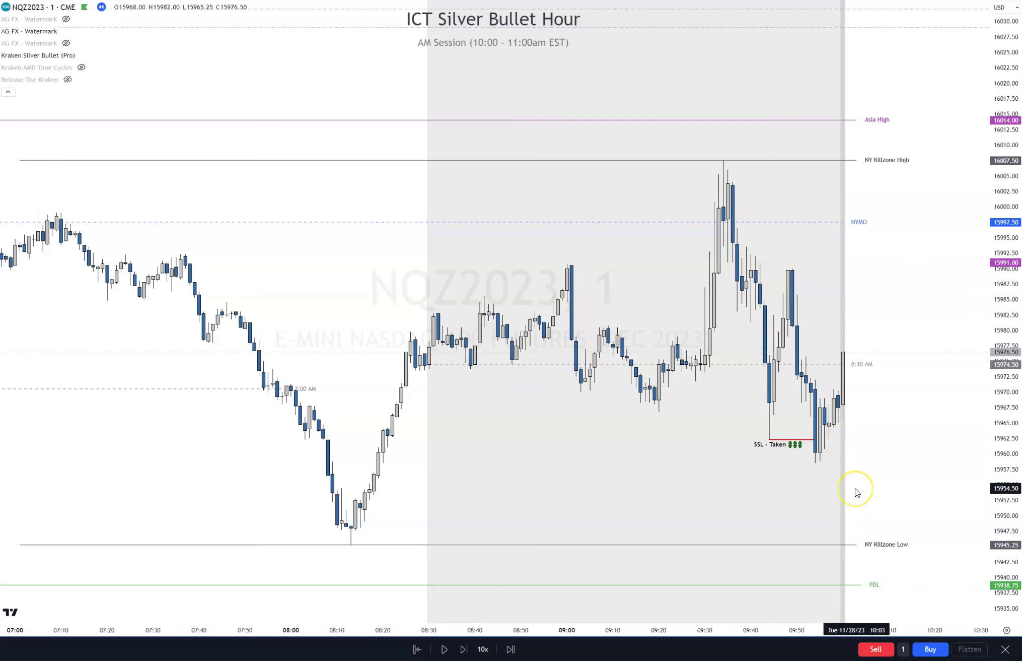
Advance the bar replay candle by candle from 10:00 through the 10:04 candle.
left_click(464, 650)
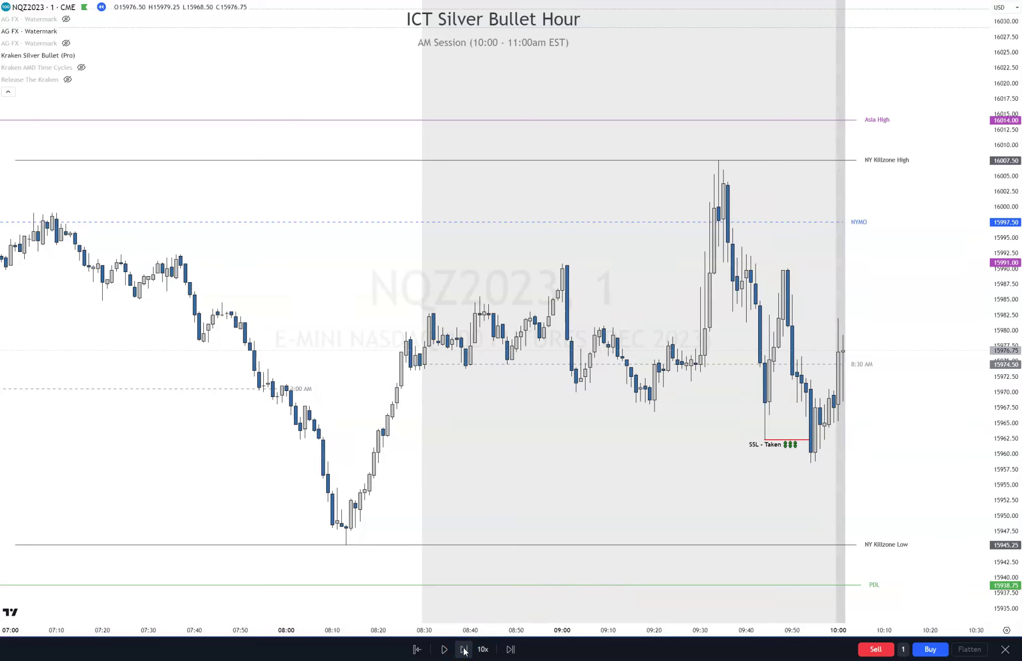
left_click(464, 650)
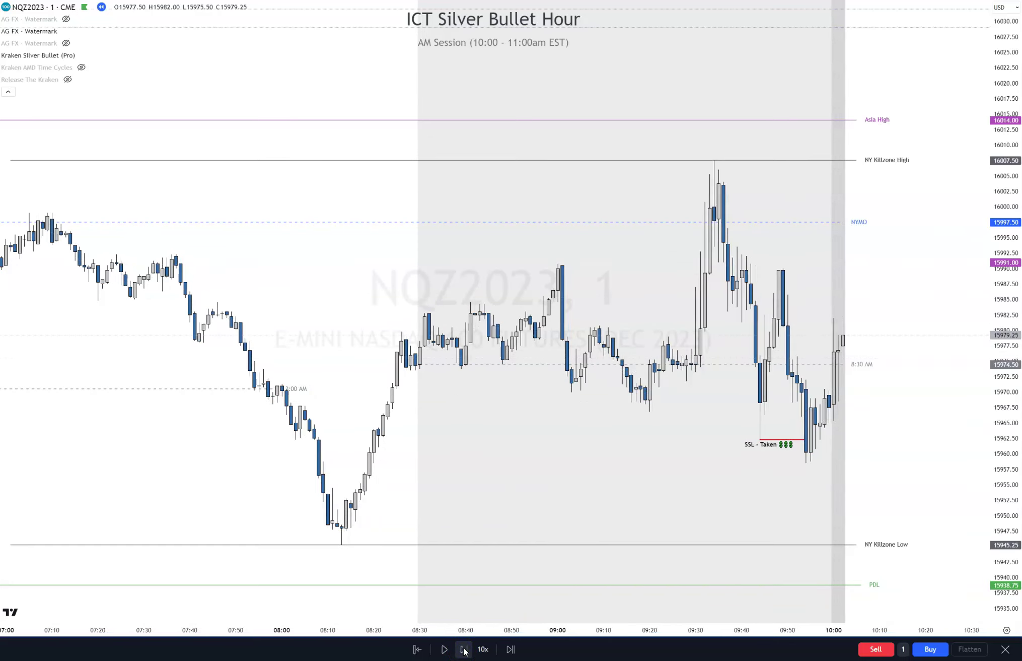
left_click(464, 650)
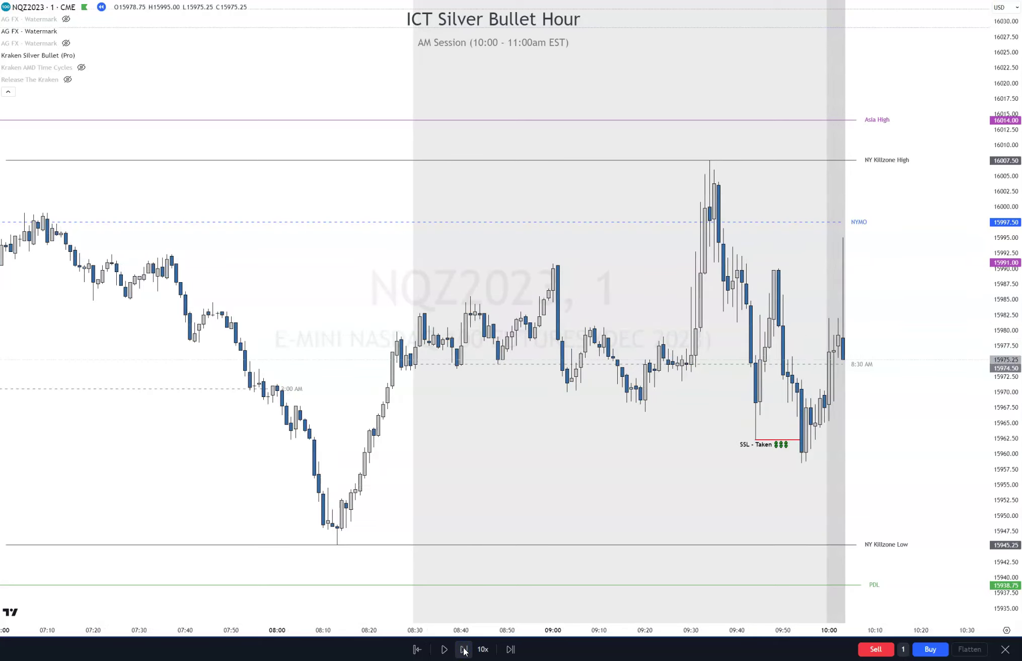
left_click(464, 650)
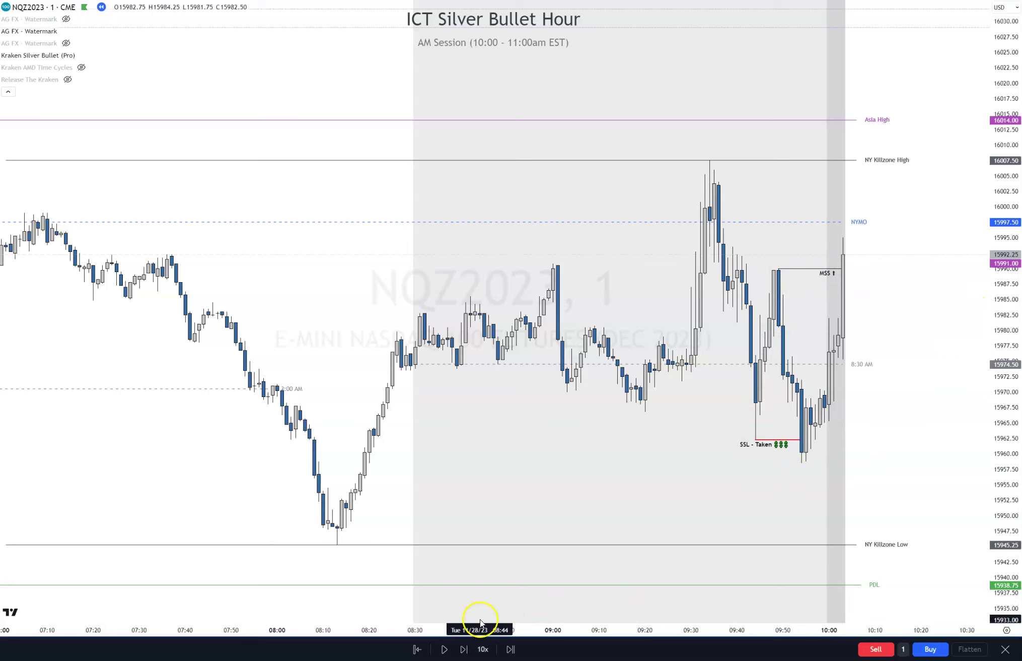
left_click(465, 650)
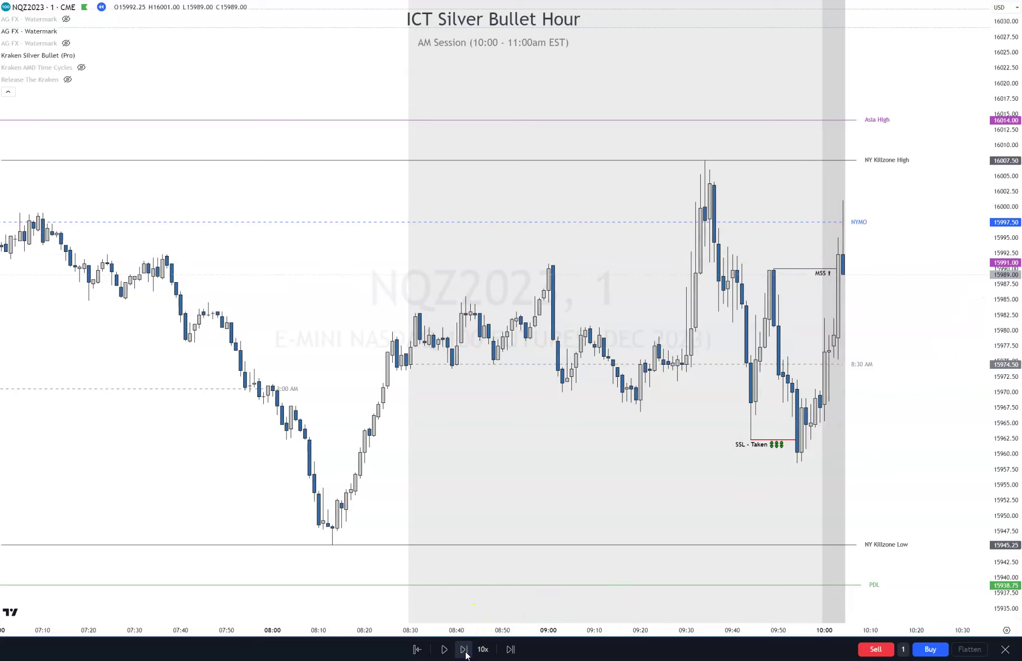
left_click(464, 649)
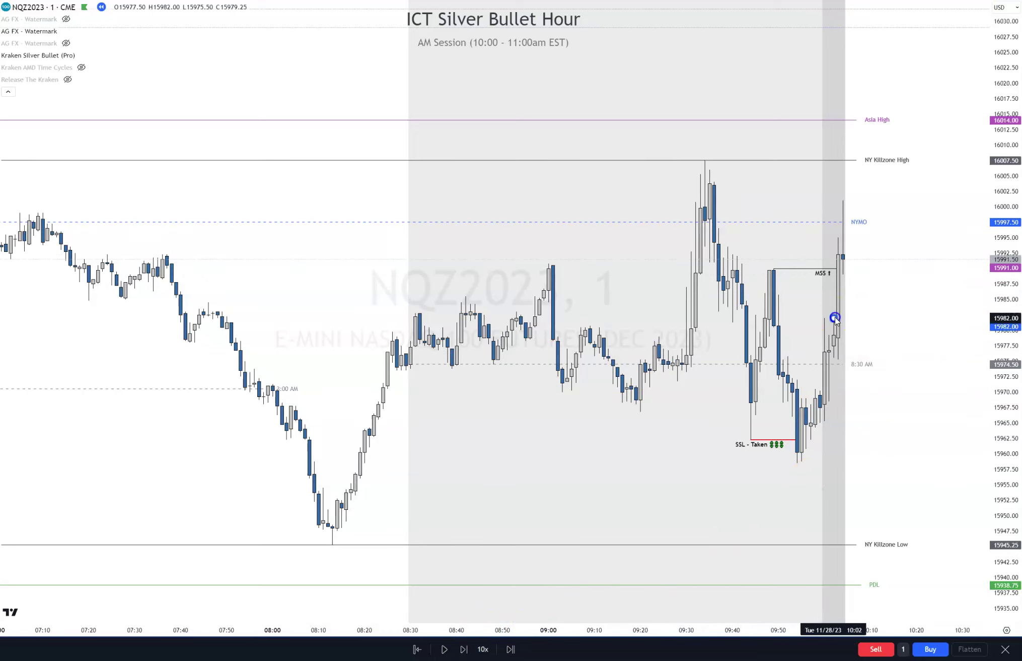
Extend the gap rectangle from 10:02 to 10:28 between 15982.00 and 15989.00 and apply the Fair Value Gap (1m) template.
mouse_move(835, 318)
left_mouse_down()
mouse_move(844, 275)
mouse_move(950, 295)
left_mouse_up()
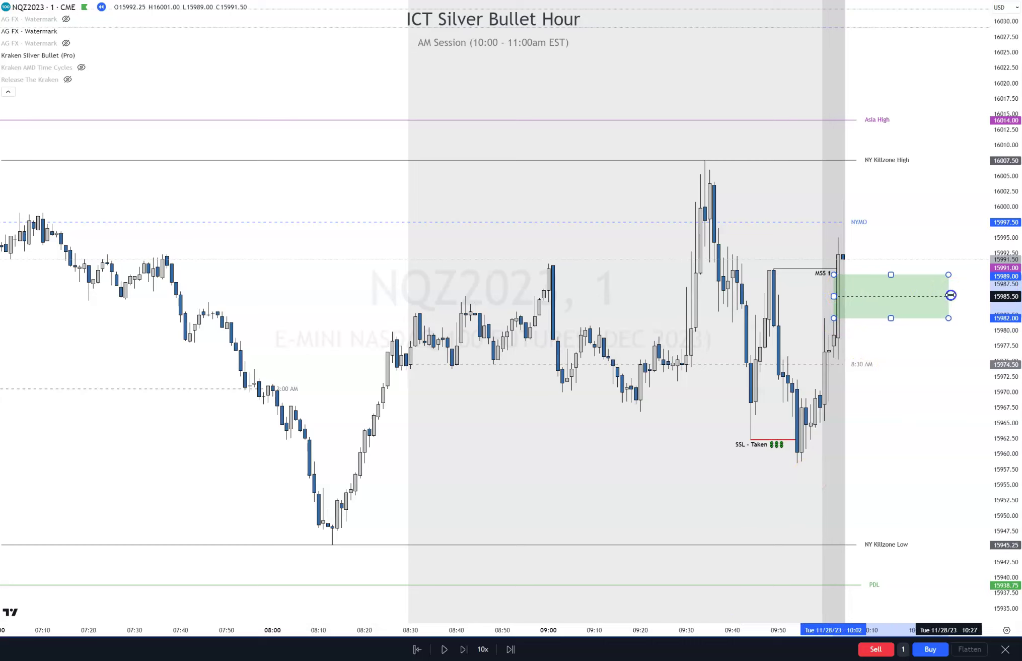
right_click(951, 295)
mouse_move(965, 304)
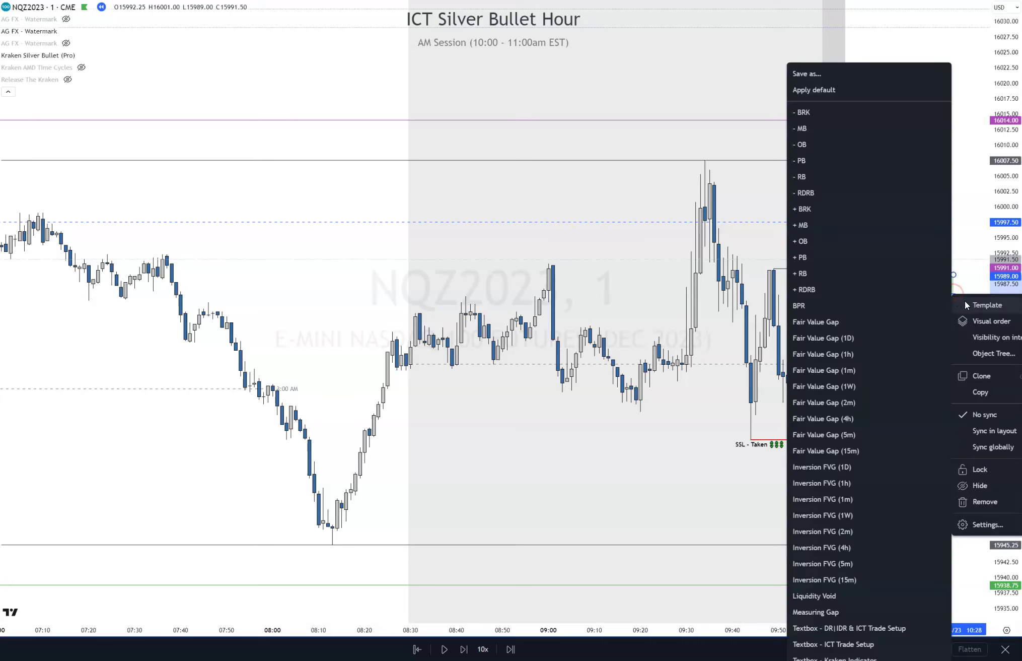
left_click(864, 375)
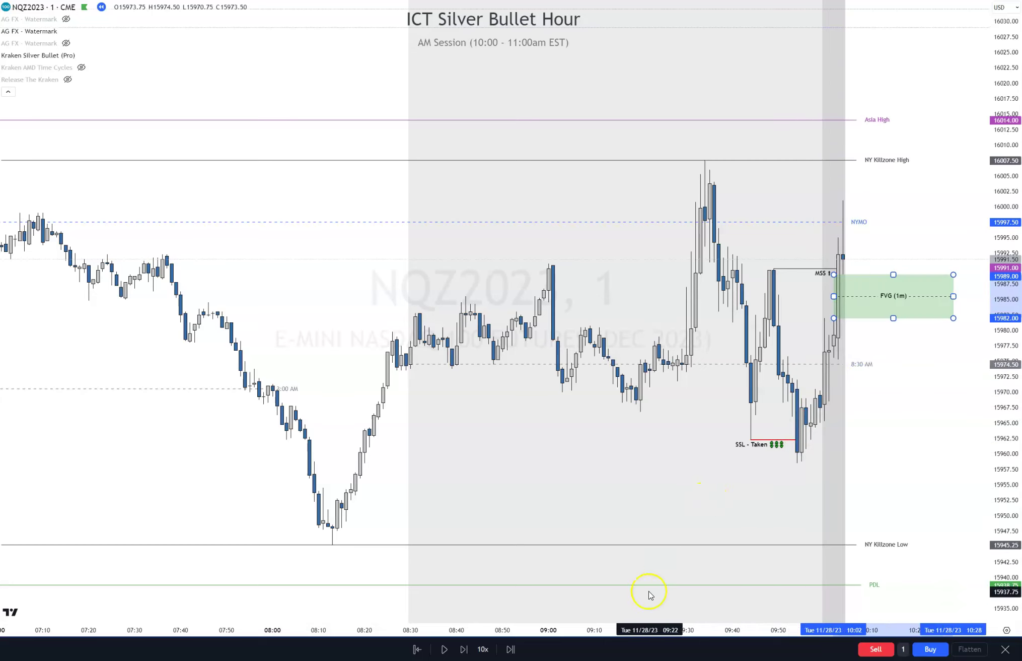
left_click(594, 514)
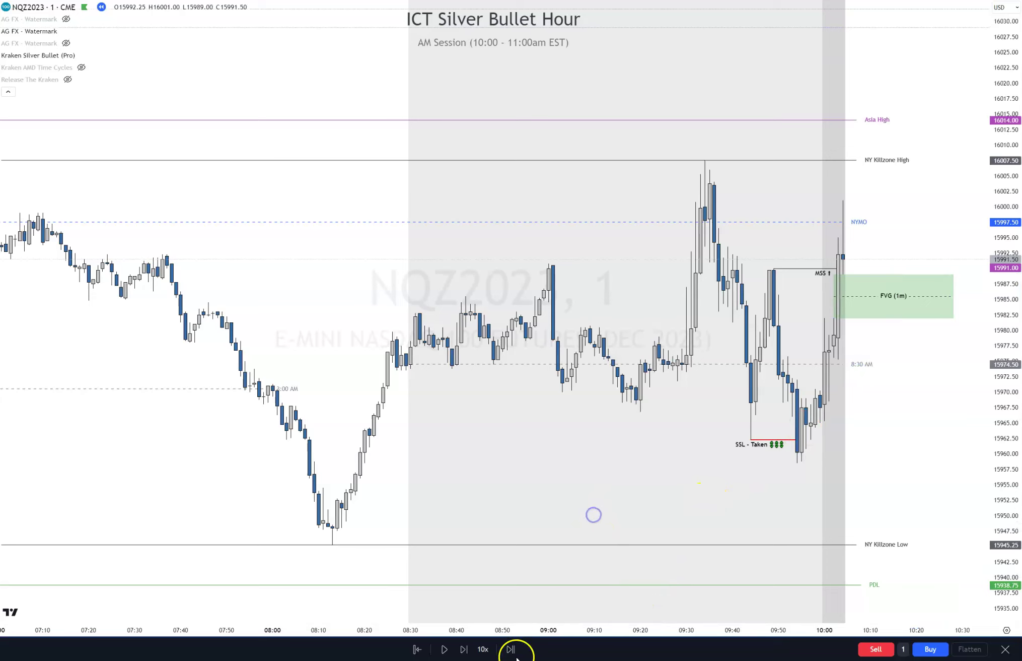
Advance the bar replay through the 10:05 and 10:06 candles.
left_click(464, 649)
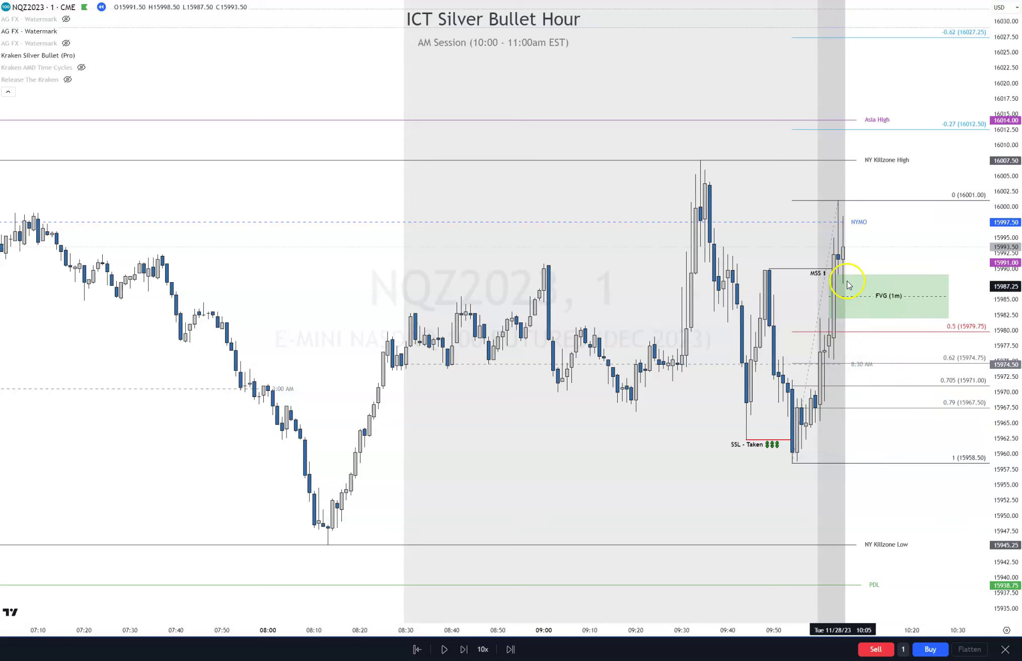
left_click(464, 649)
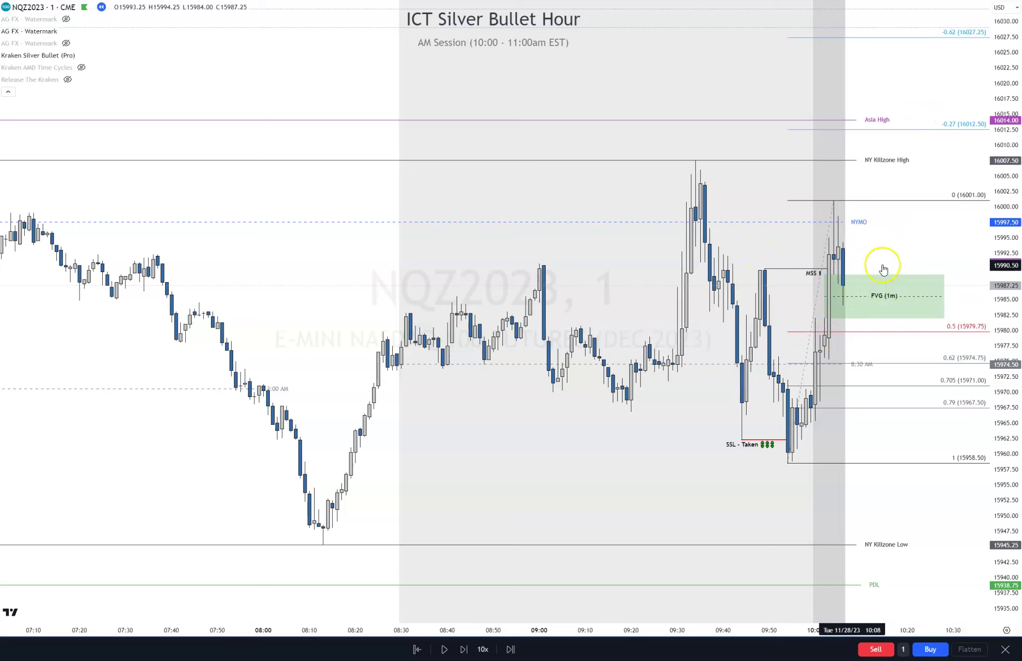
left_click(826, 308)
left_click(744, 486)
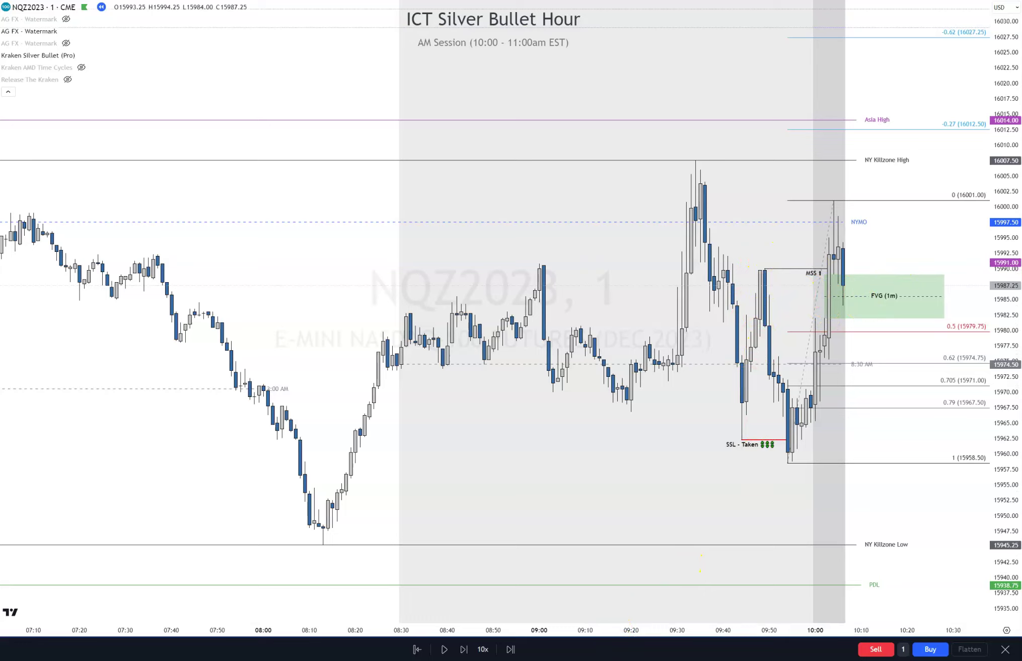
Box the swing-high candle before 09:50 from 15981.75 to 15989.75, extend it to 10:27 and apply the + BRK template.
left_click(765, 327)
mouse_move(763, 323)
left_mouse_down()
mouse_move(761, 285)
mouse_move(940, 295)
left_mouse_up()
right_click(941, 296)
mouse_move(961, 305)
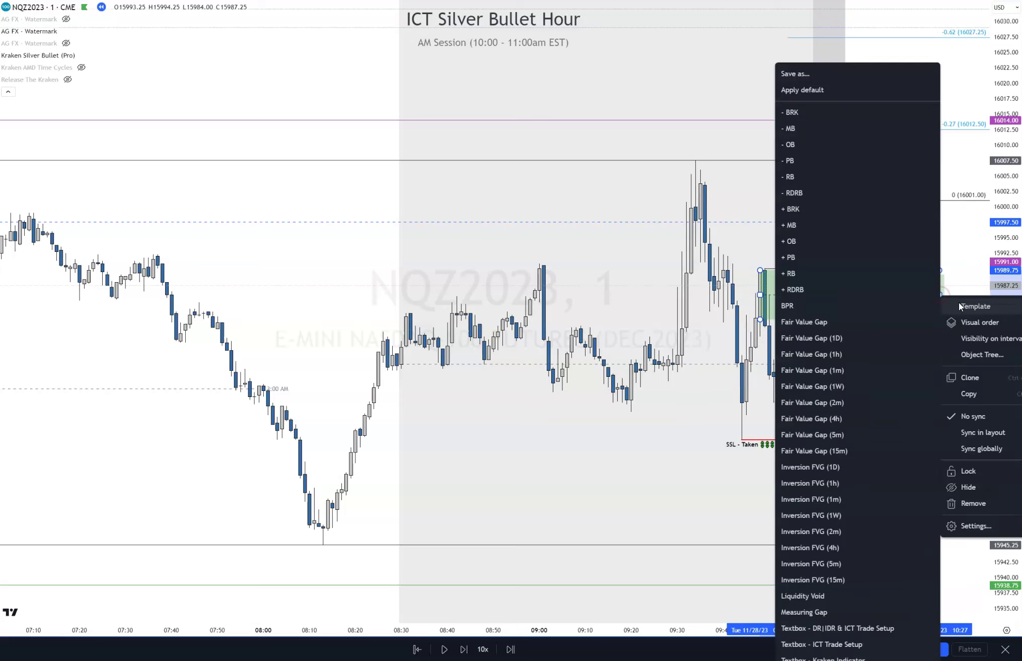
left_click(801, 209)
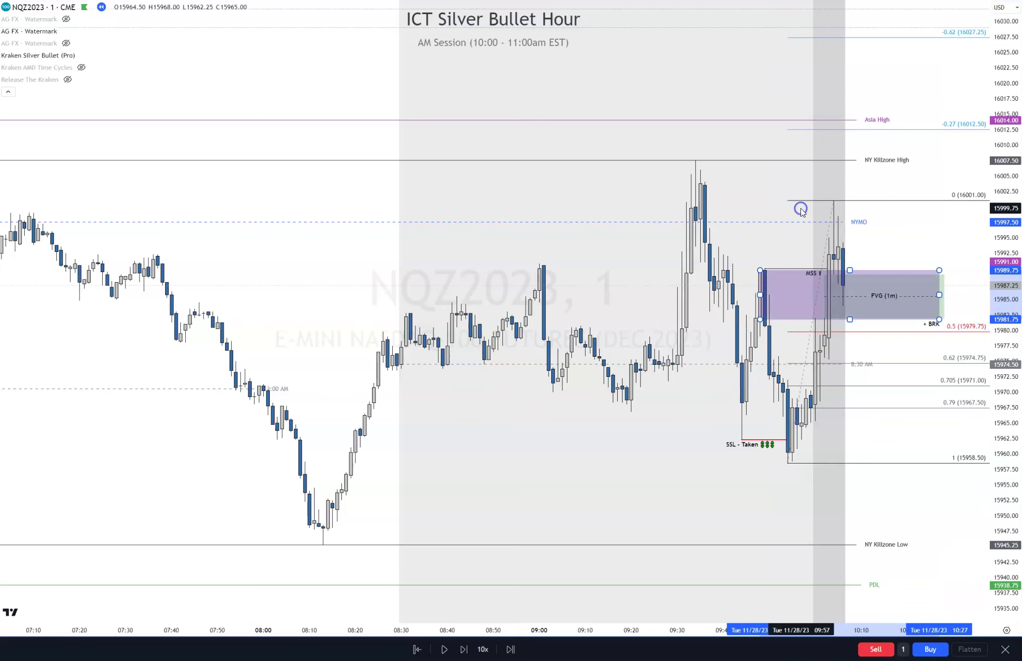
left_click(961, 232)
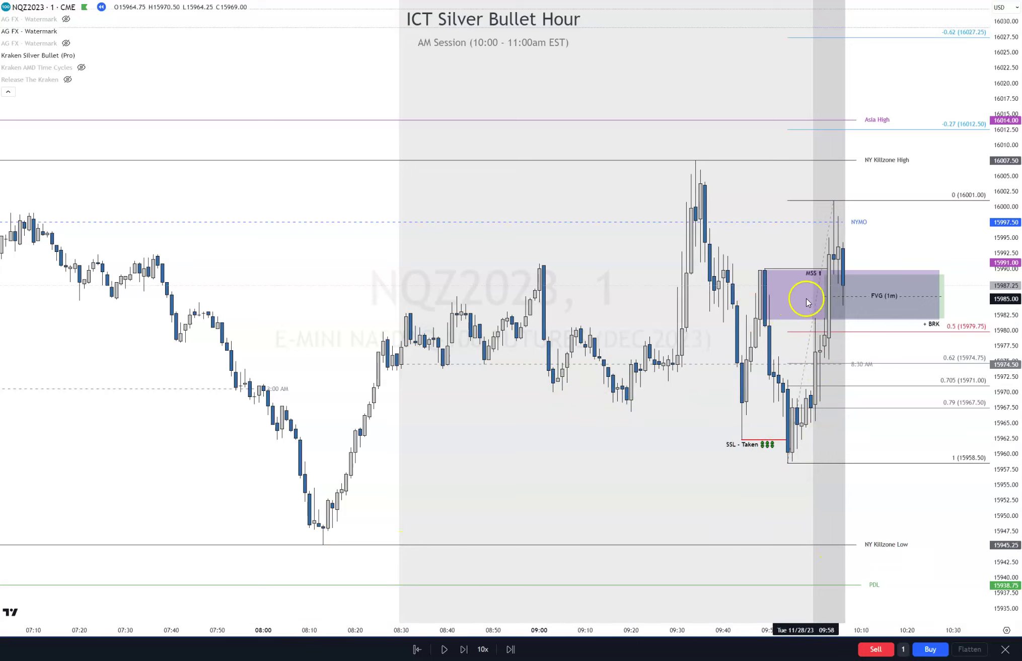
left_click(809, 321)
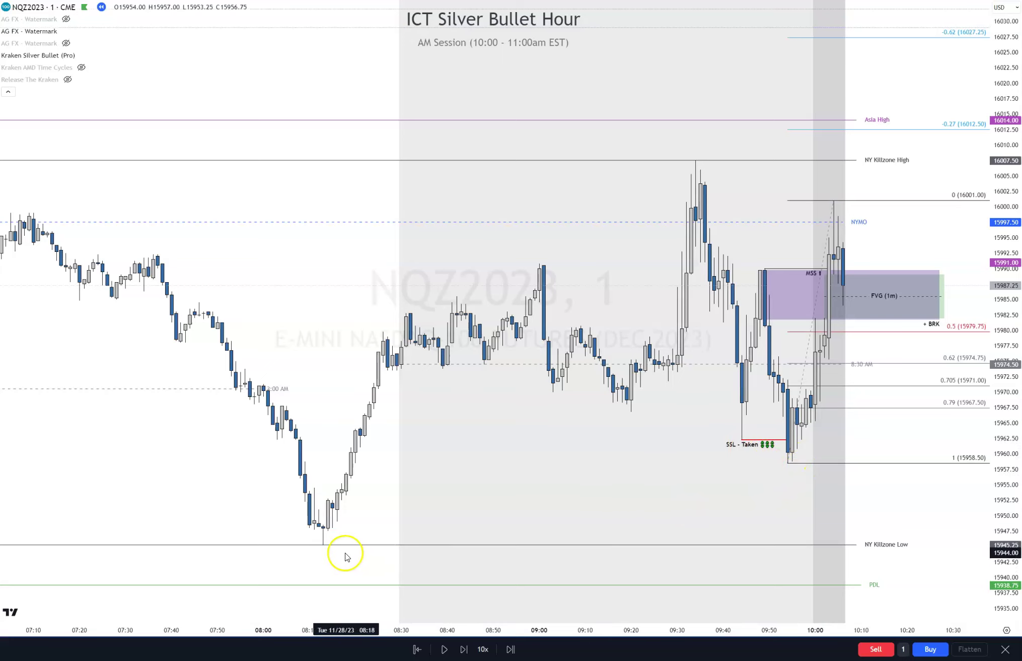
Advance the bar replay candle by candle from 10:06 through the 10:11 candle.
scroll(381, 549, "down", 3)
scroll(398, 541, "down", 3)
scroll(258, 385, "down", 3)
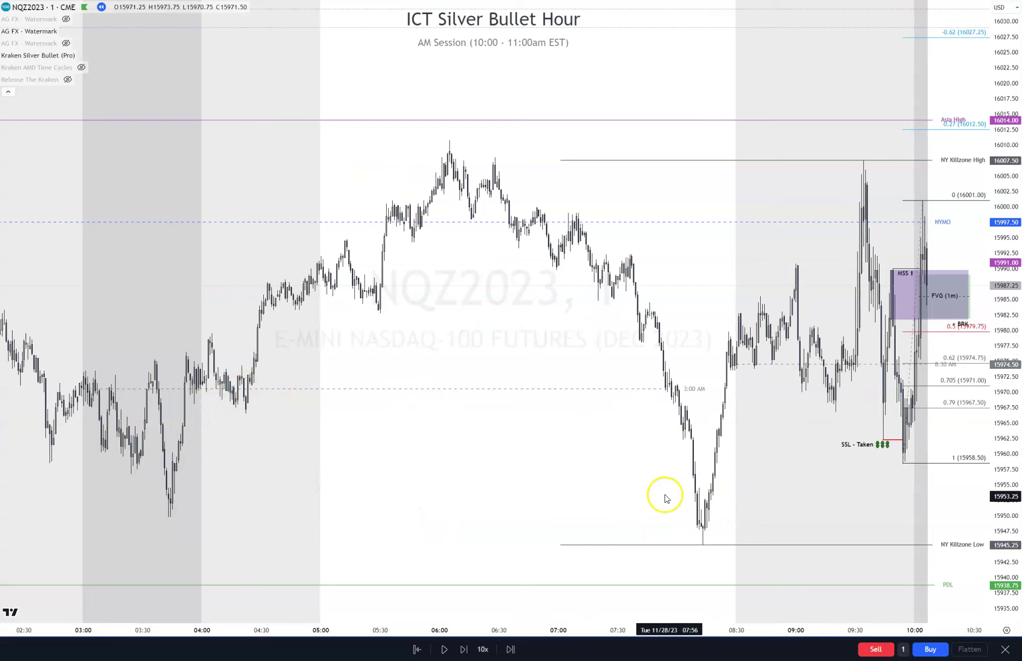
scroll(789, 579, "up", 4)
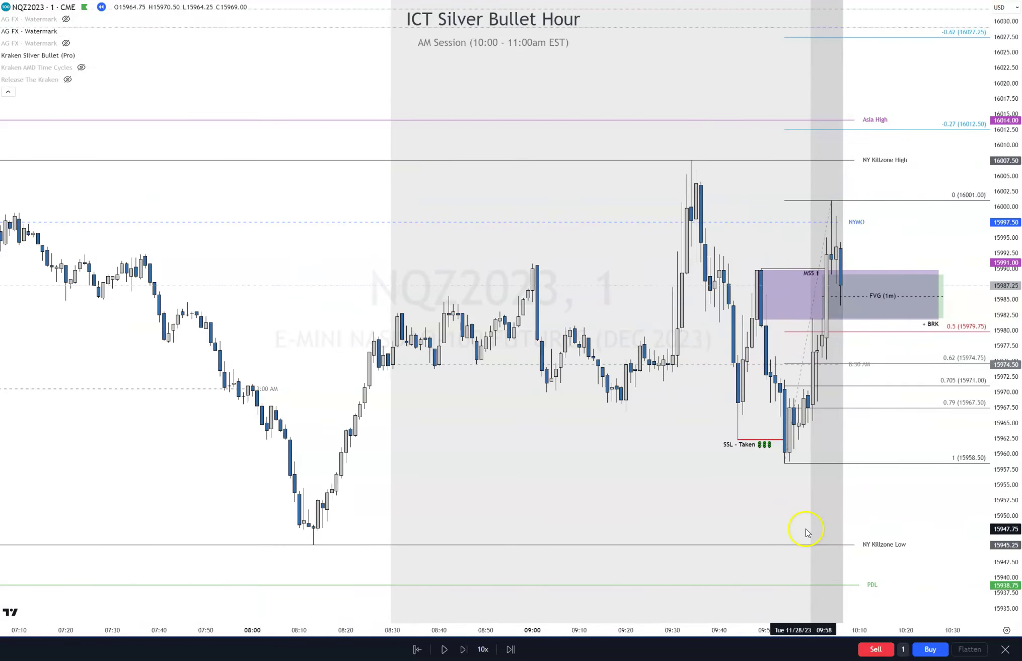
scroll(797, 534, "up", 1)
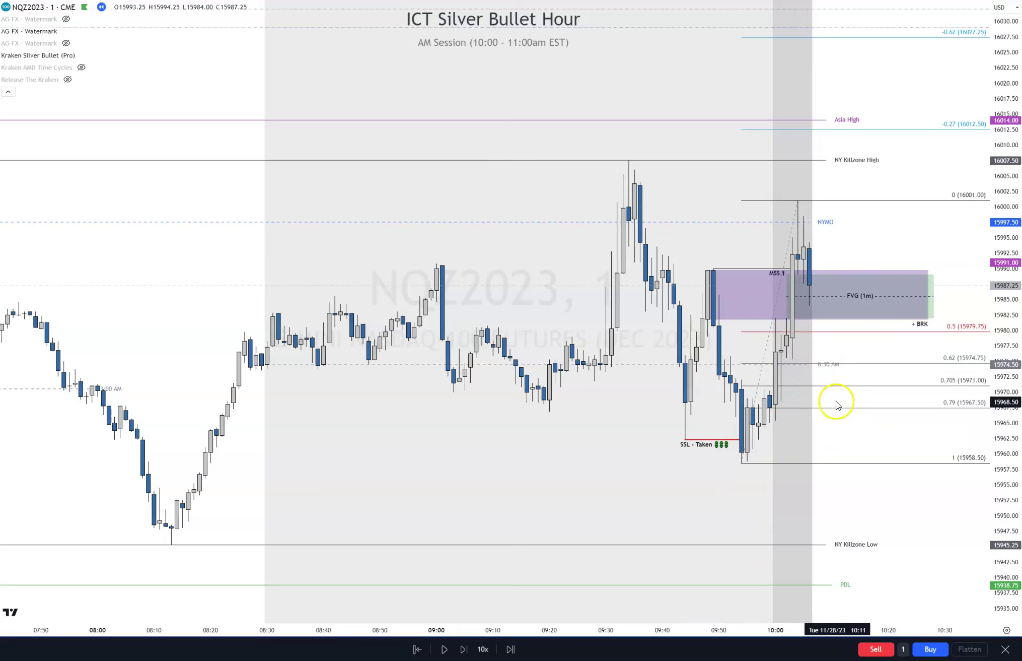
left_click(464, 650)
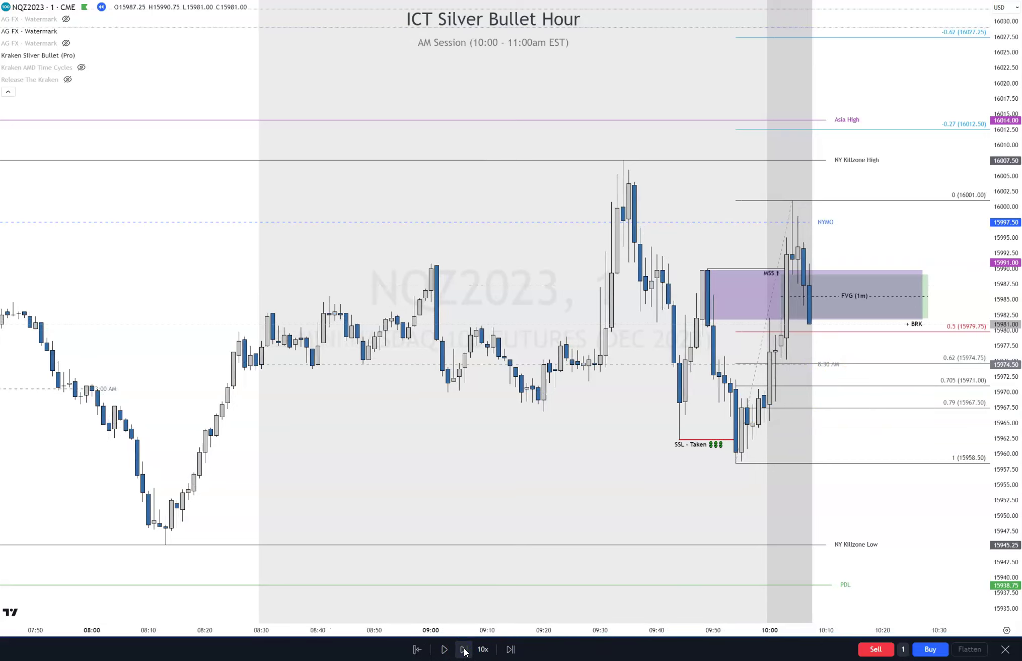
left_click(464, 649)
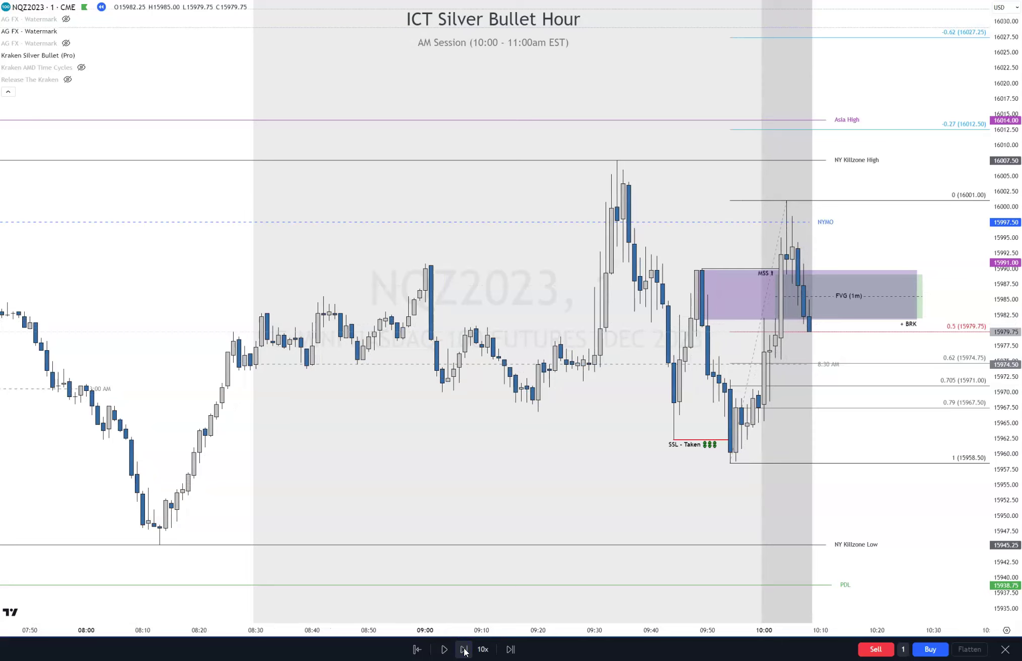
left_click(464, 650)
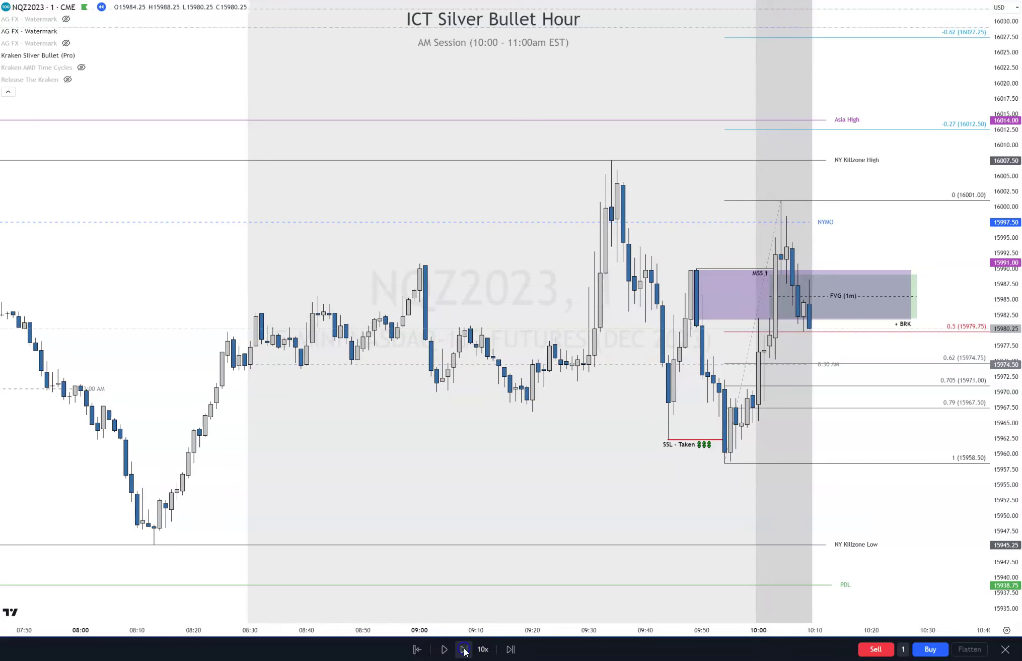
left_click(464, 650)
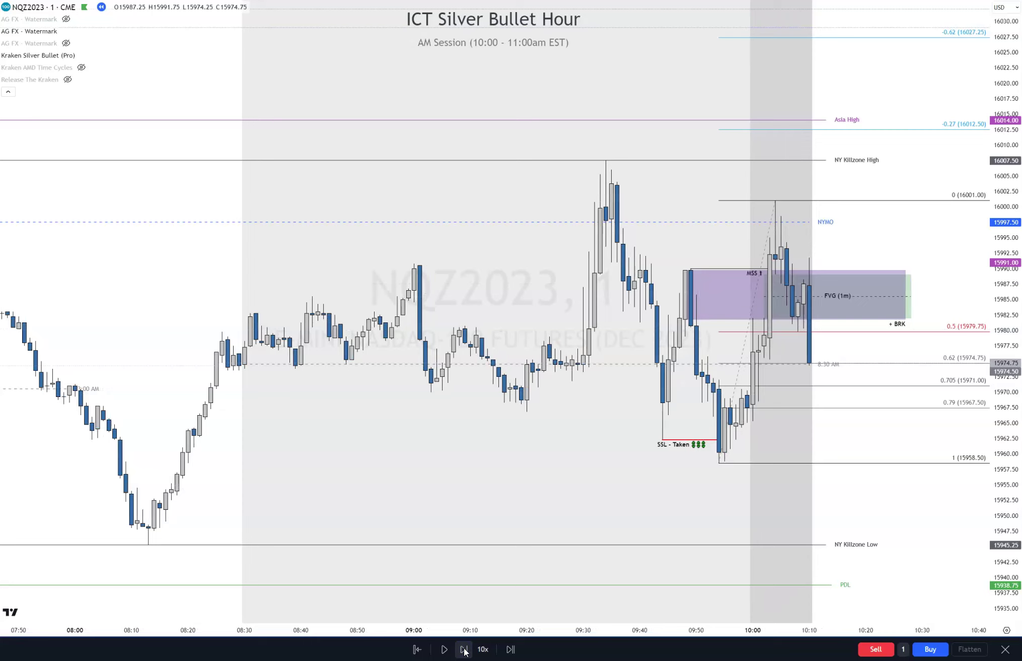
left_click(464, 650)
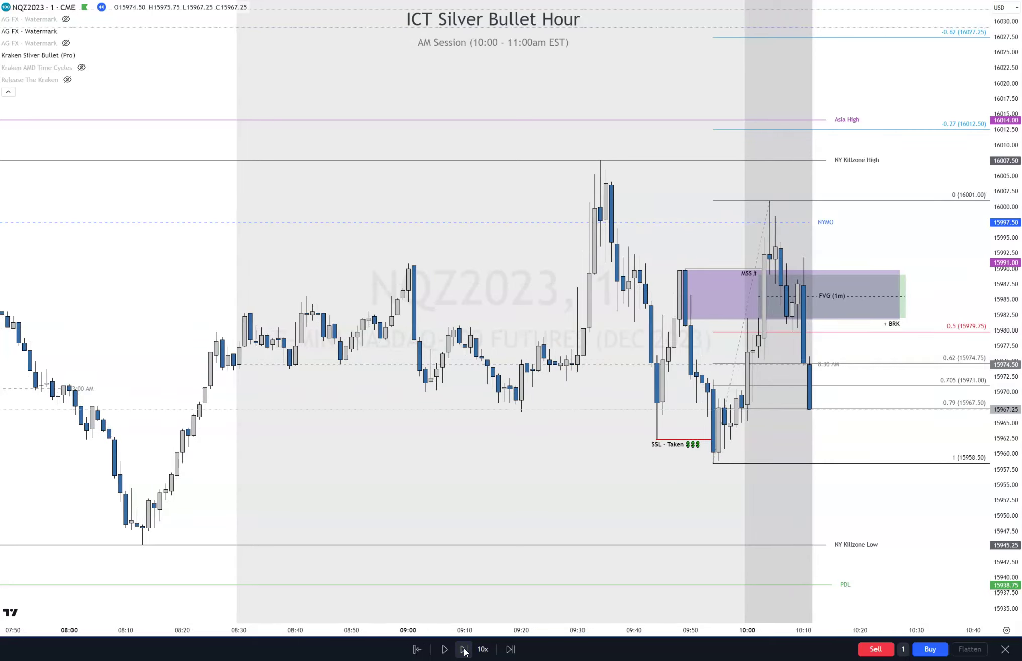
left_click(464, 649)
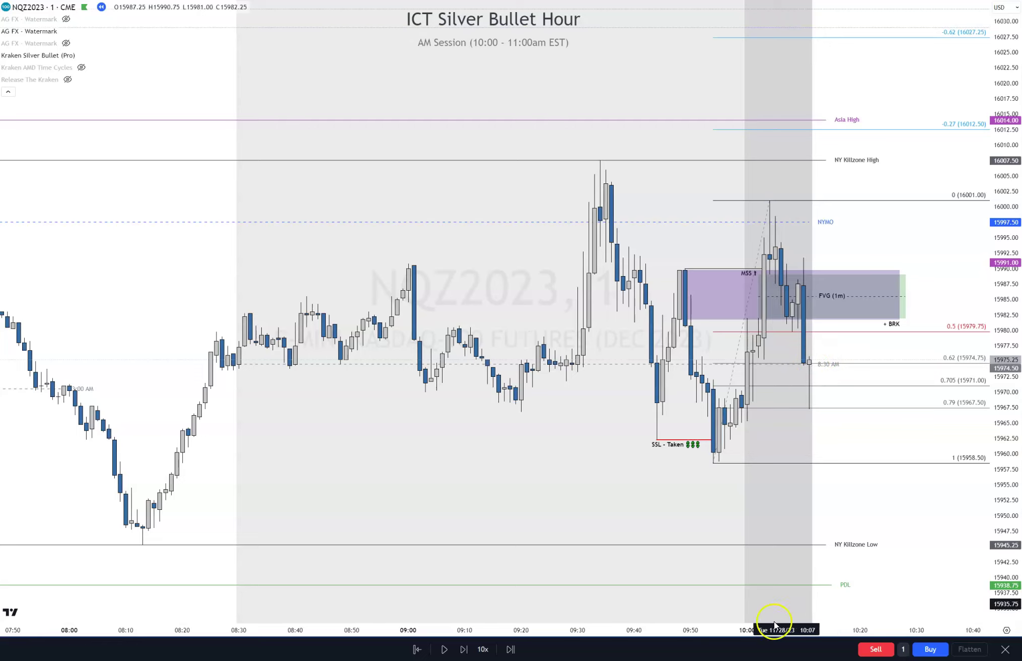
Draw a rectangle over the 10:09 gap from 15975.75 to 15980.25, extend it to 10:31 and apply the Fair Value Gap (1m) template.
left_click(810, 356)
left_click(798, 329)
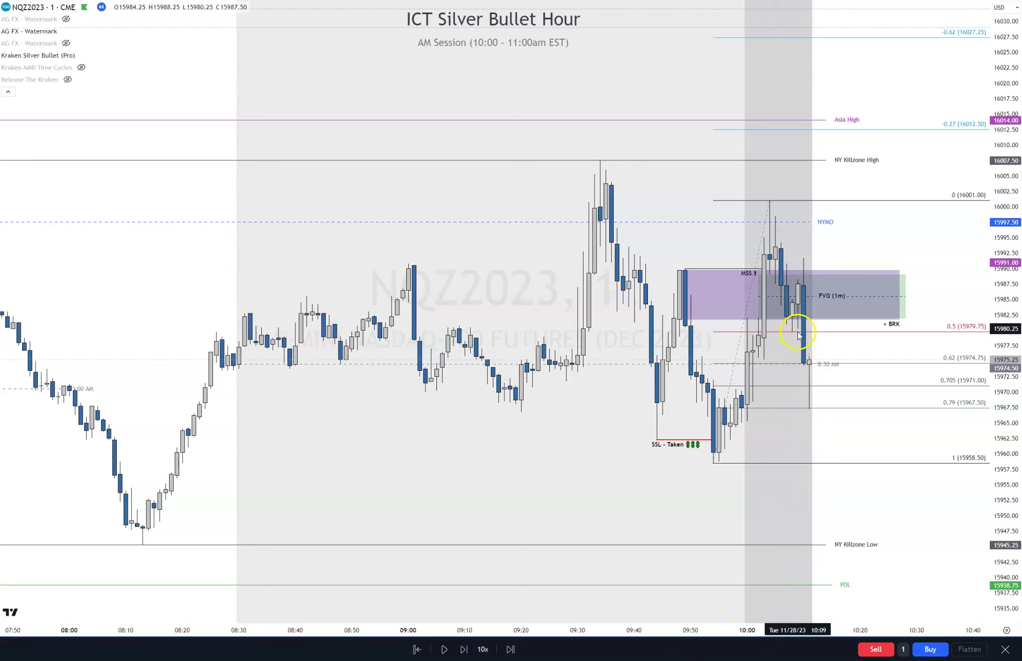
left_click_drag(809, 342, 922, 345)
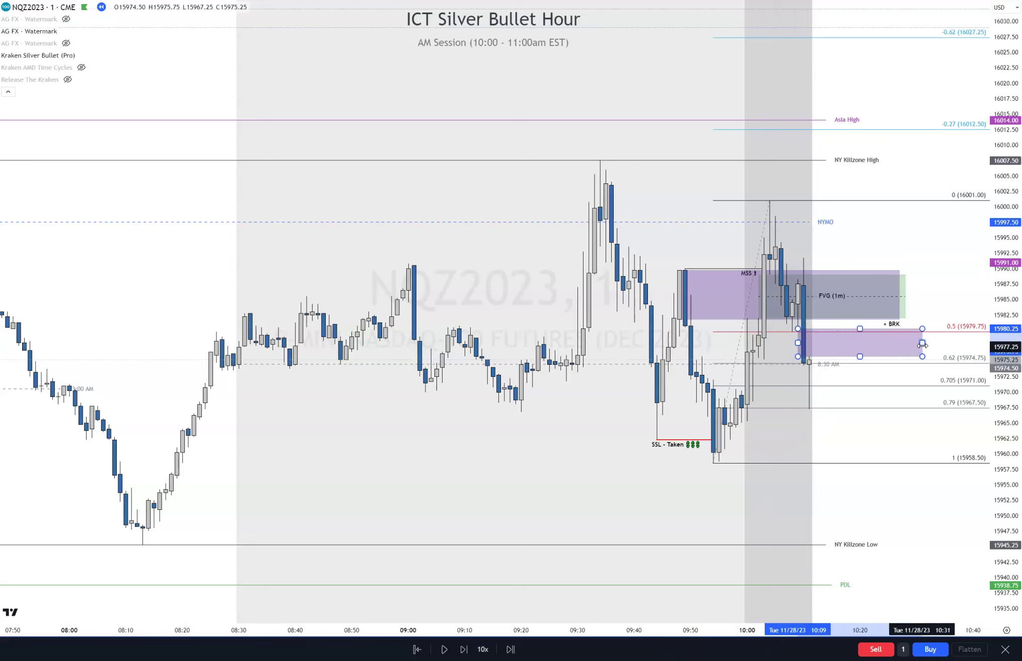
right_click(923, 344)
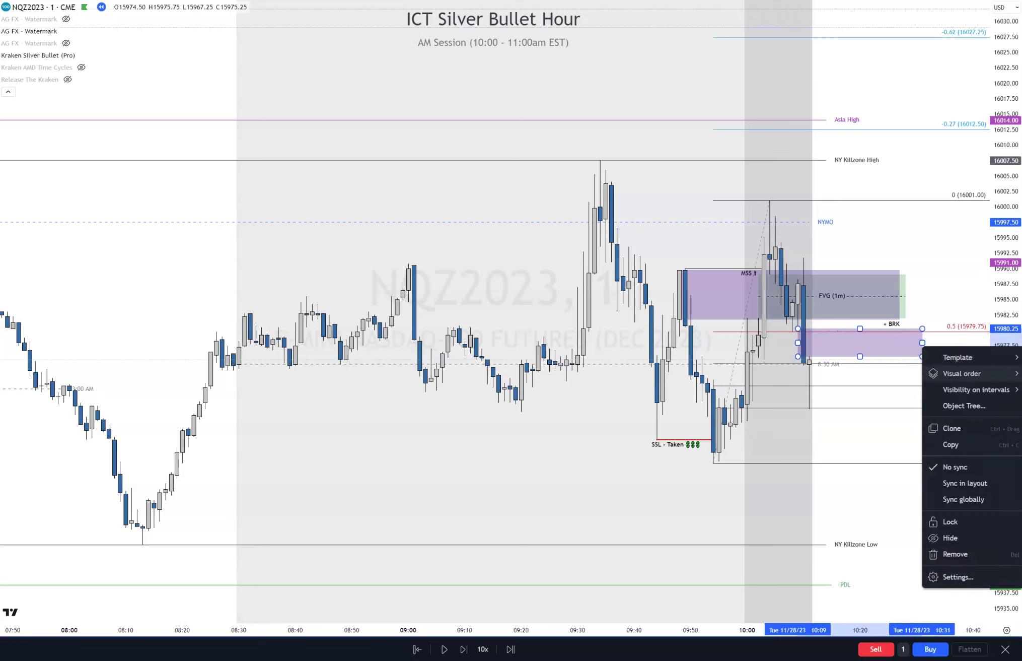
left_click(879, 388)
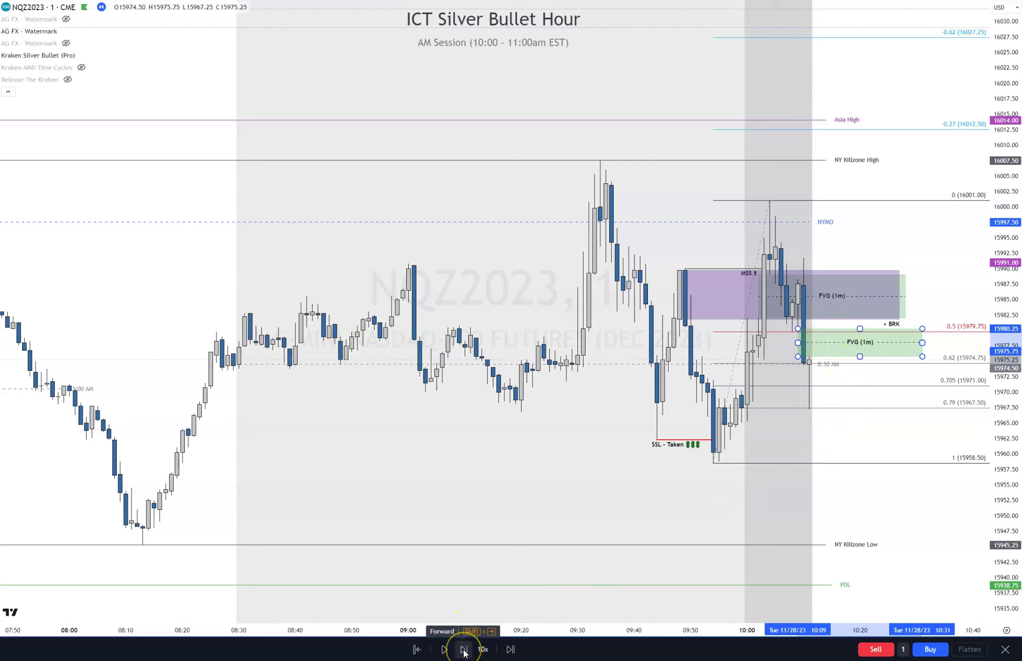
Deselect the new fair value gap box and advance the bar replay from 10:11 through the 10:15 candle.
left_click(594, 502)
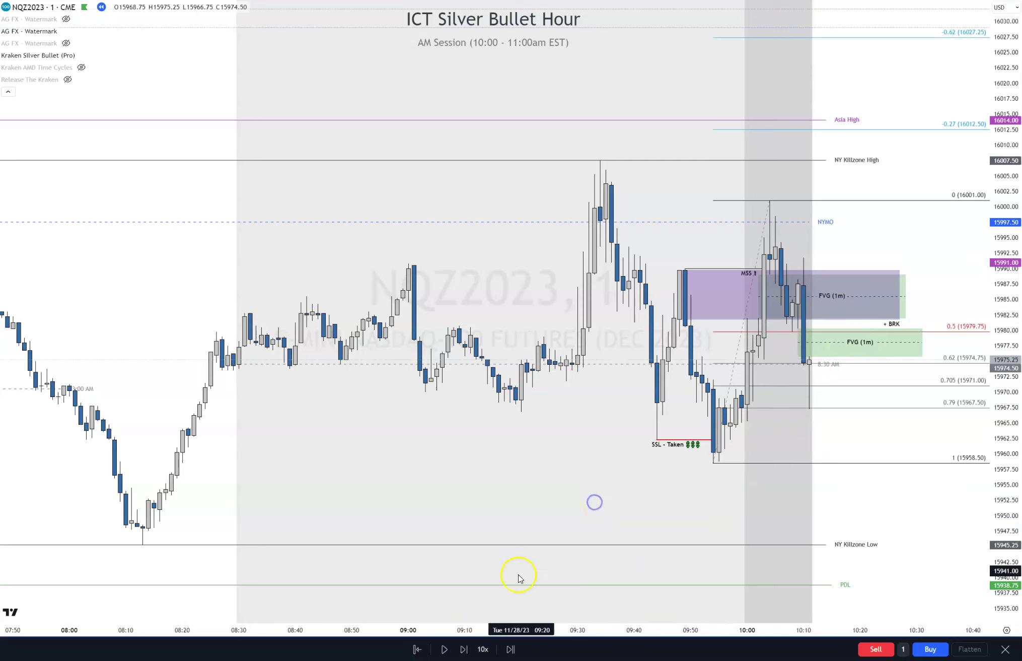
left_click(464, 649)
left_click(463, 649)
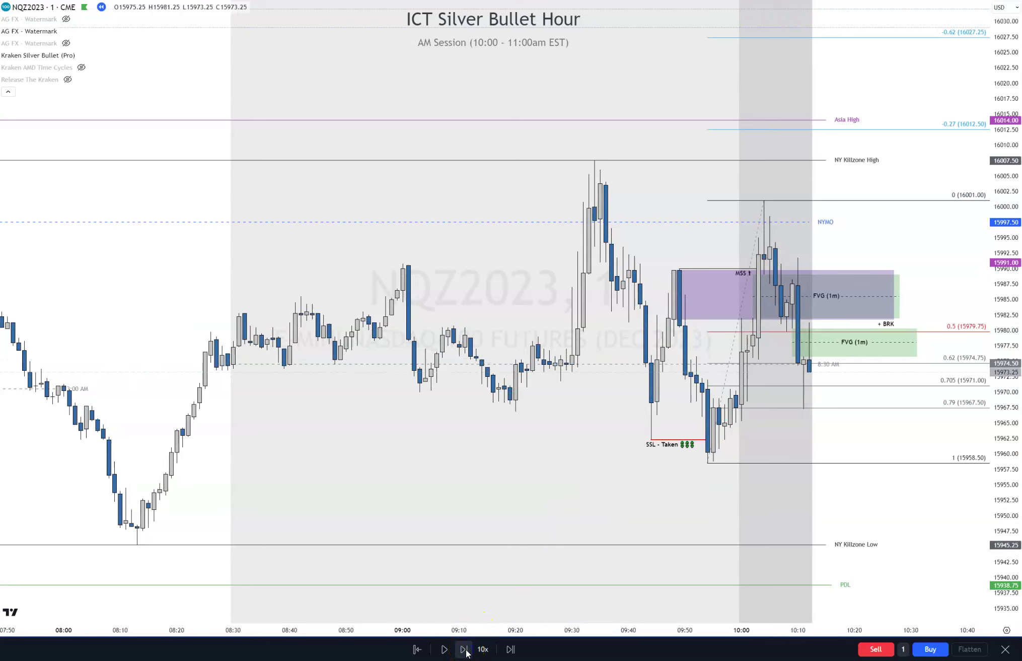
left_click(464, 649)
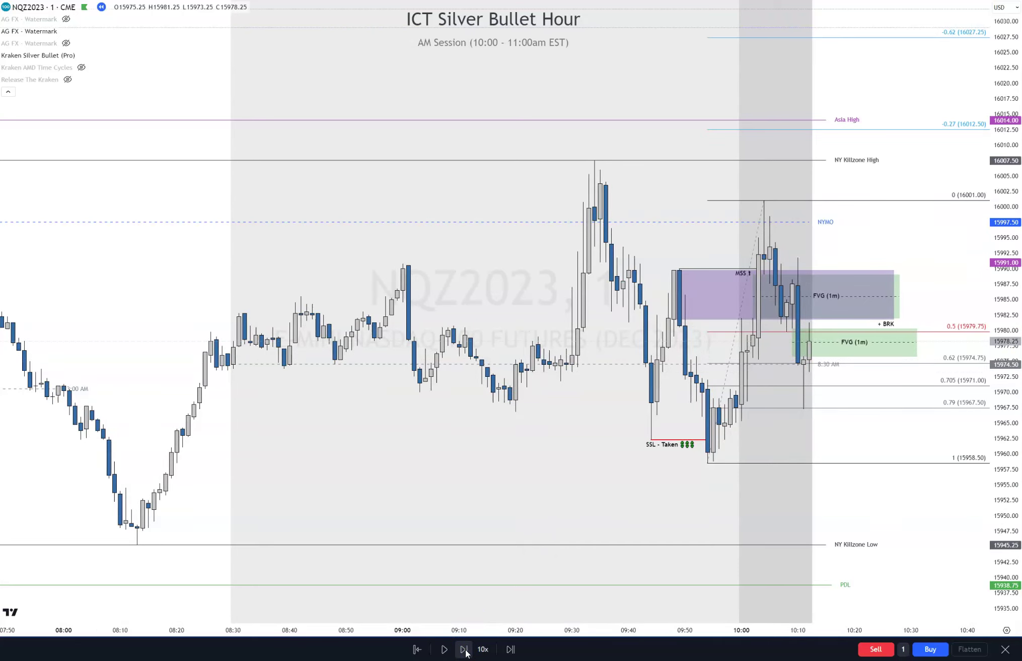
left_click(464, 649)
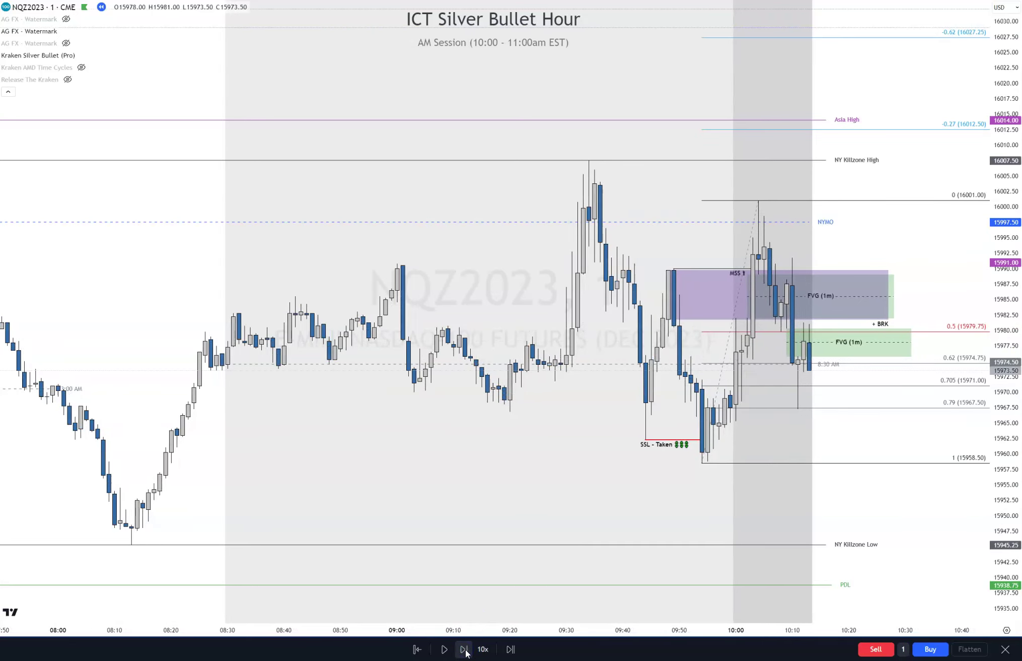
left_click(464, 649)
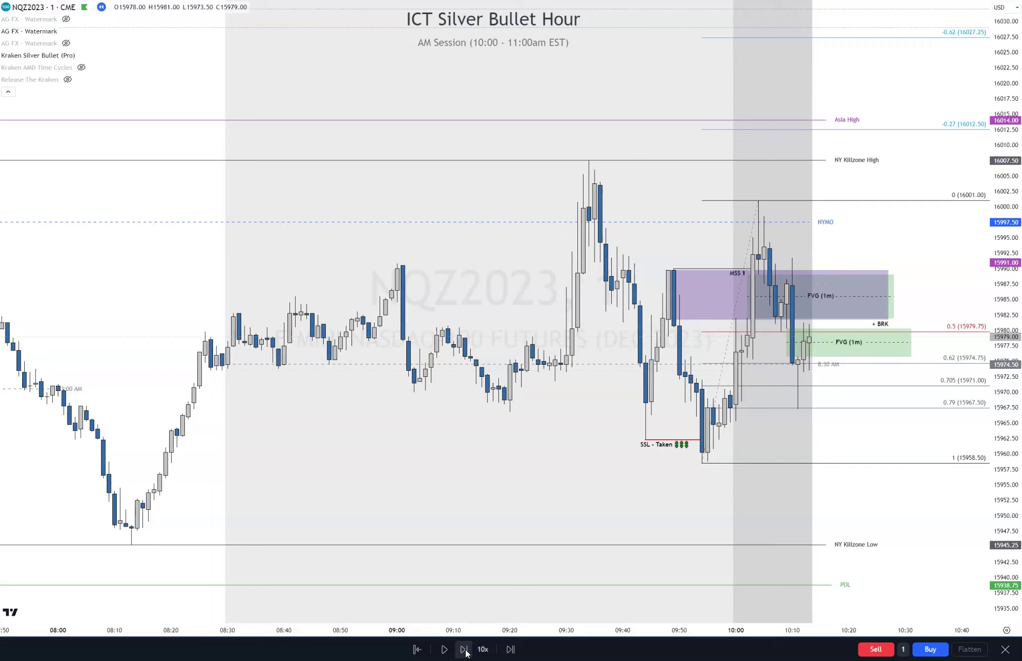
left_click(464, 649)
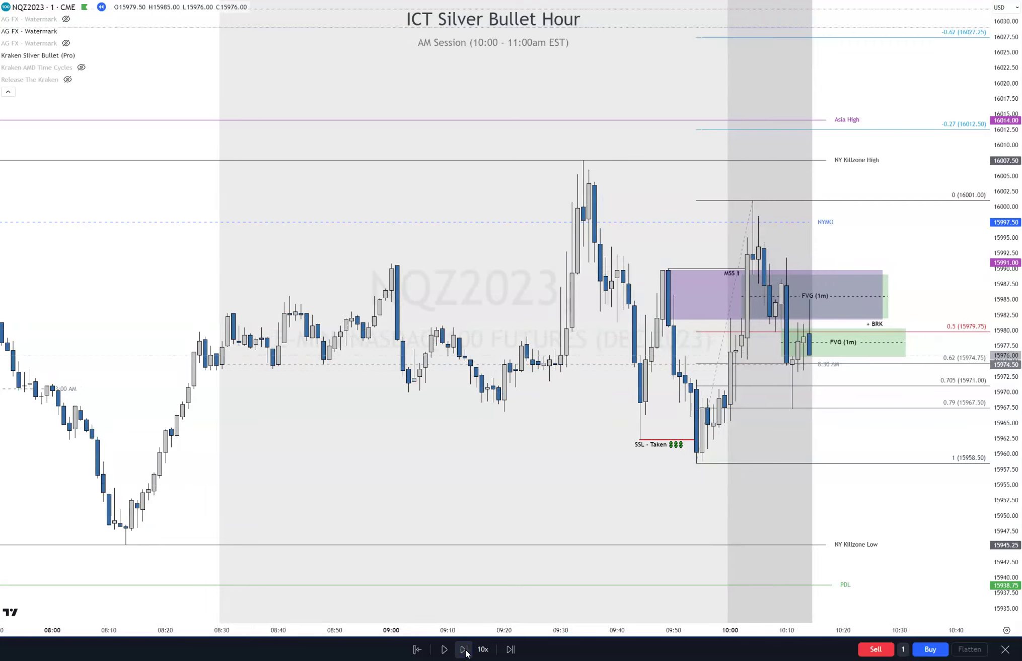
left_click(464, 649)
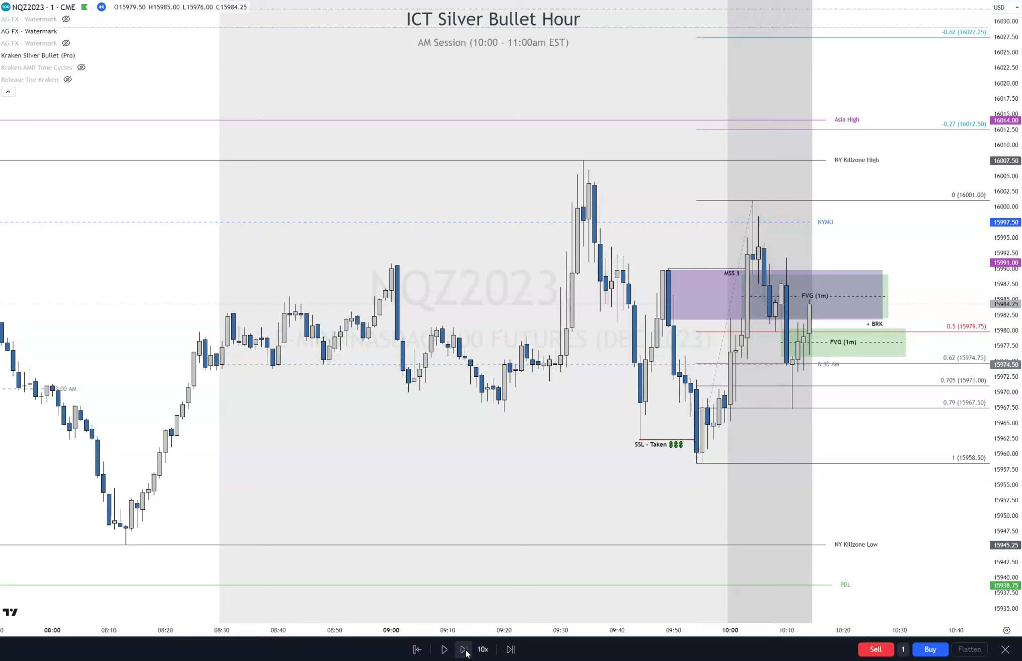
left_click(464, 649)
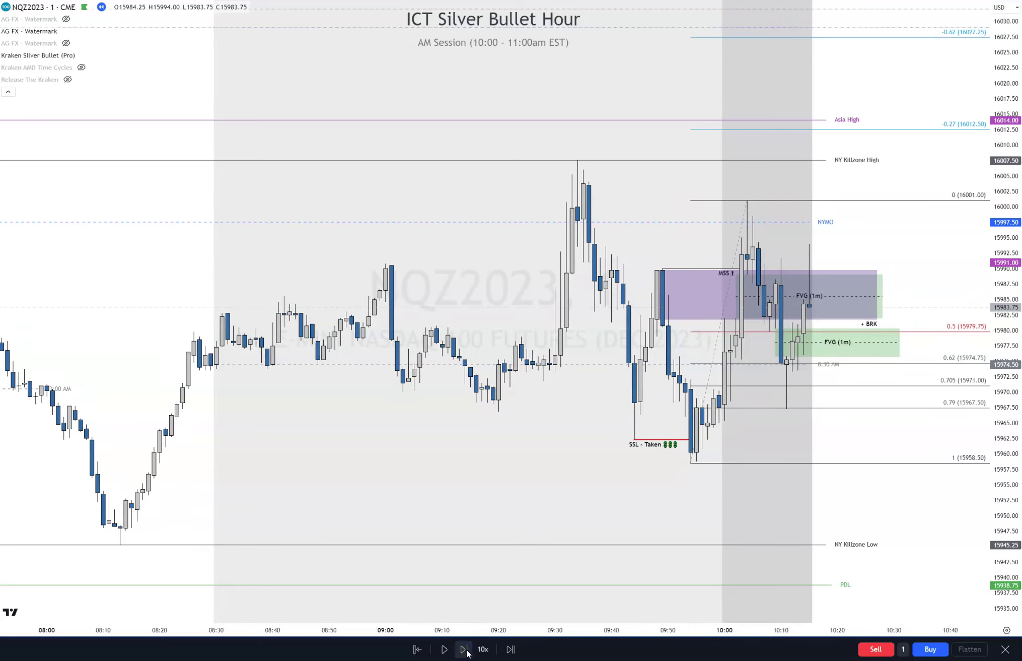
left_click(464, 649)
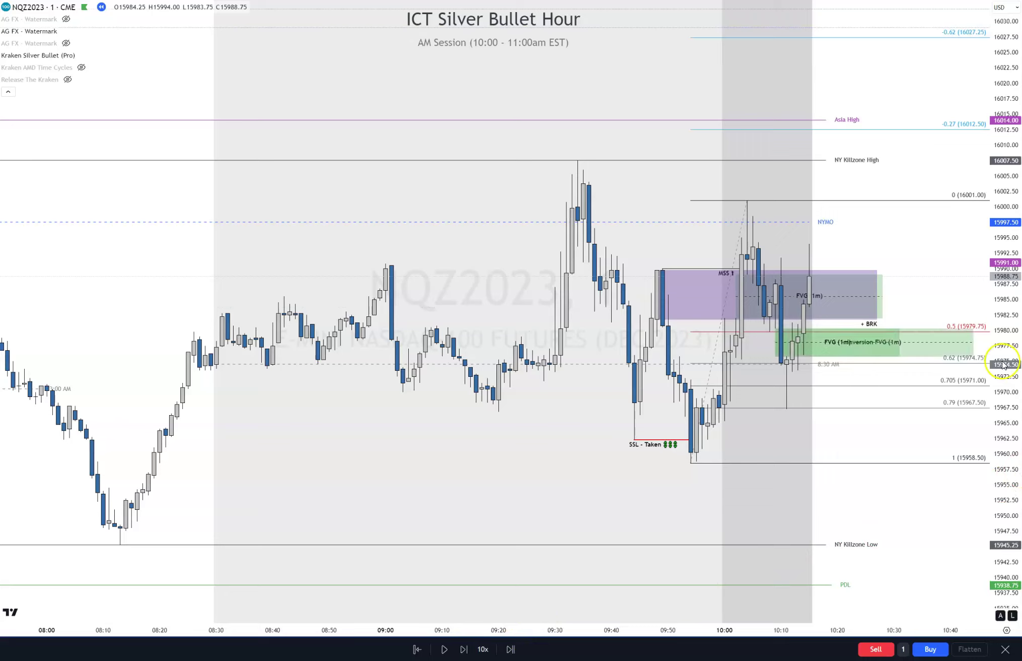
Delete the shorter FVG (1m) box overlapping the Inversion FVG (1m) box.
left_click(899, 343)
key("Delete")
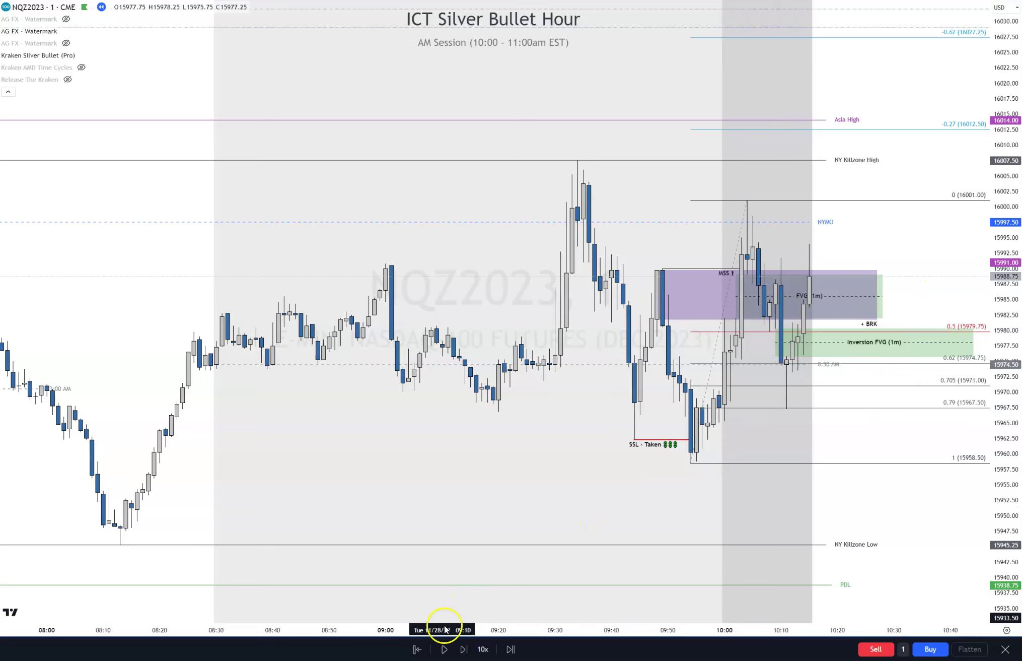
Advance the bar replay candle by candle from 10:15 through the 10:19 candle.
left_click(463, 651)
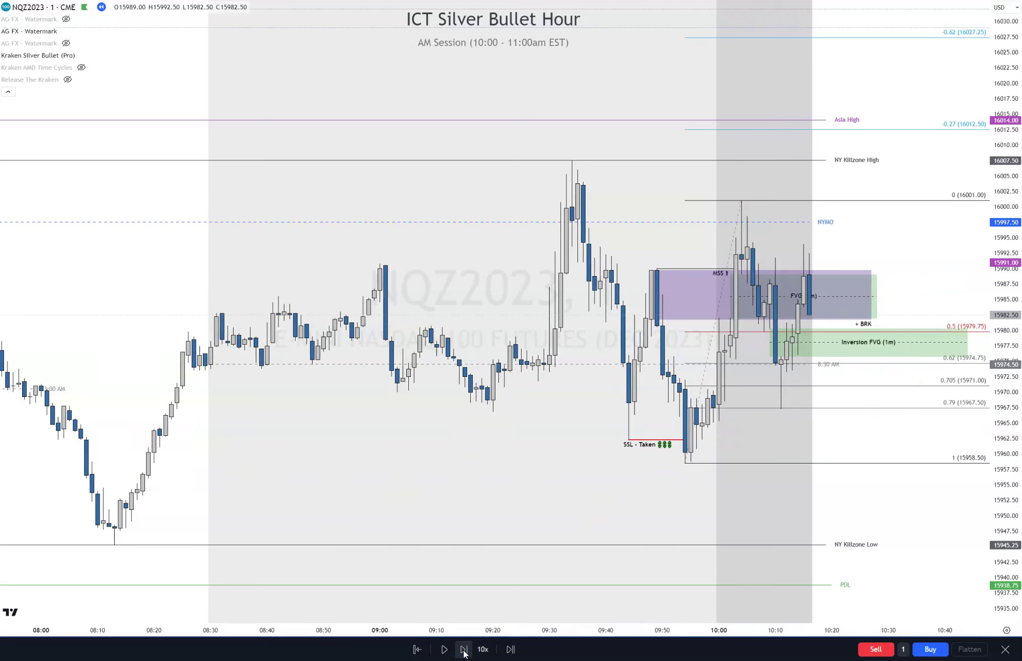
left_click(463, 651)
left_click(463, 651)
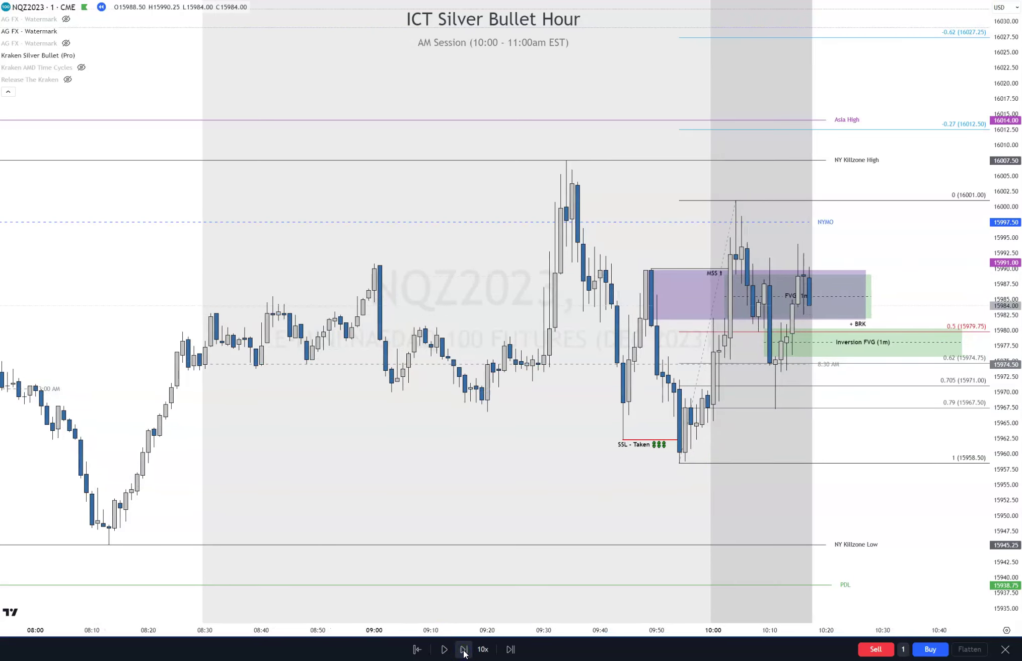
left_click(464, 651)
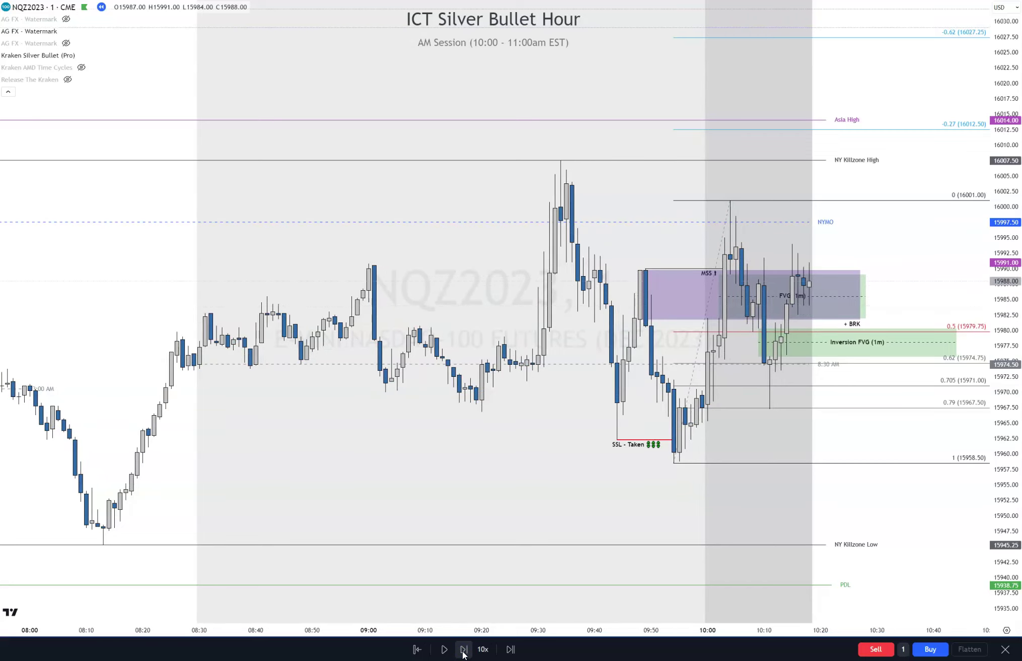
left_click(464, 650)
key("shift+Right")
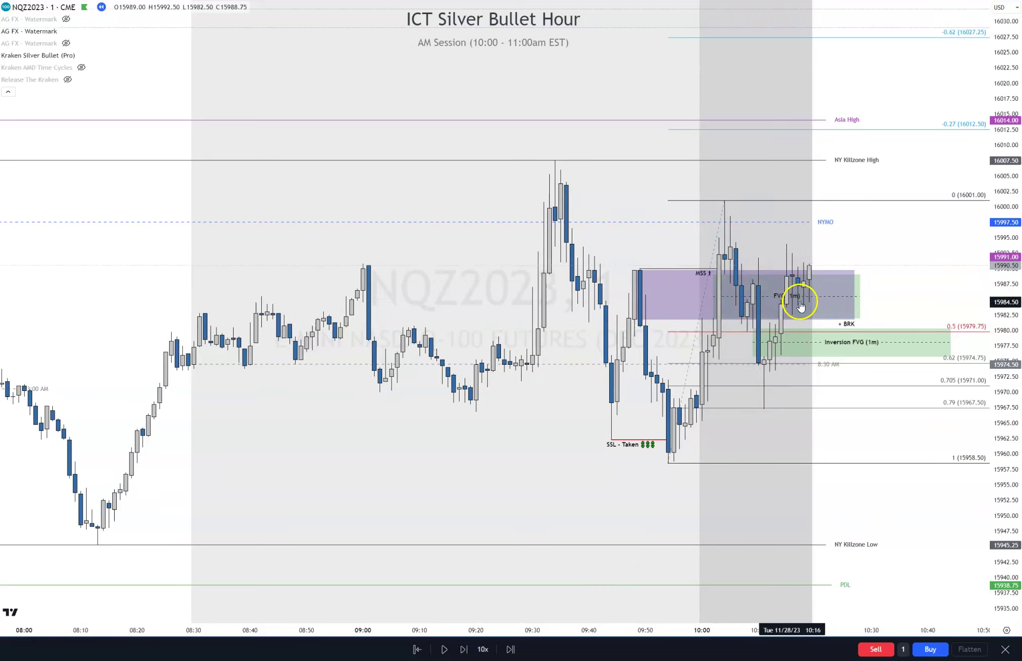
left_click(794, 300)
key("Escape")
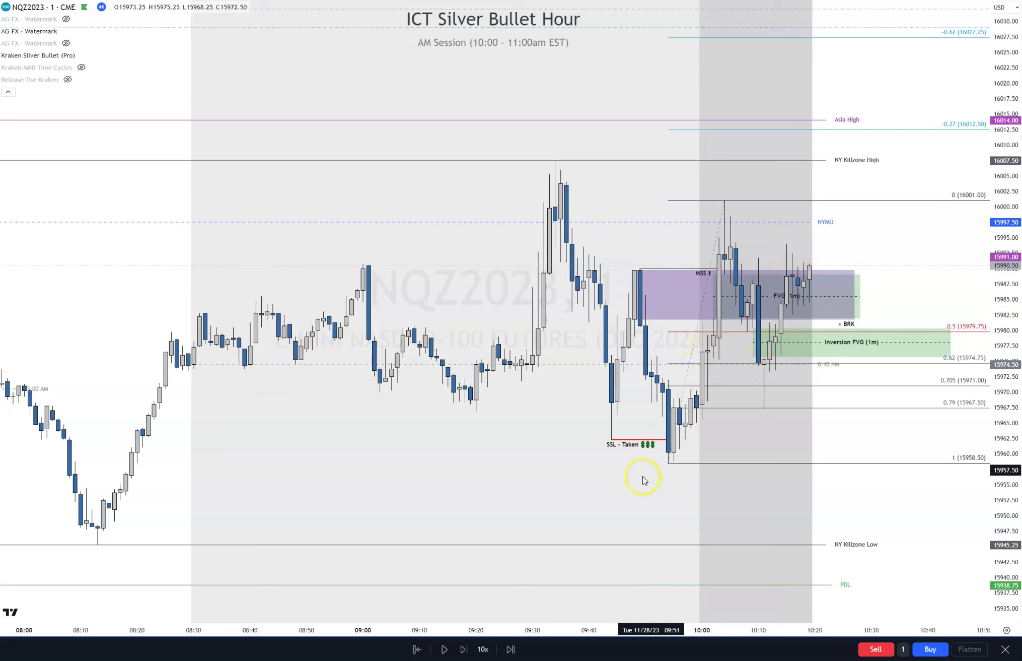
Advance the bar replay candle by candle from 10:19 through the 10:35 candle, where price reaches the Inversion FVG (1m) box.
left_click(464, 649)
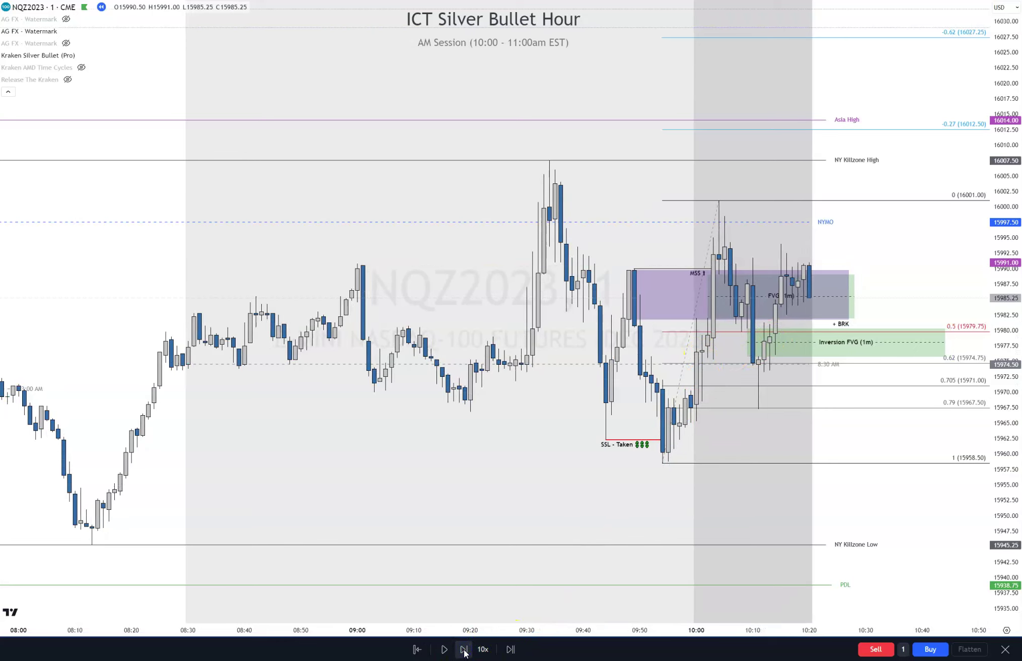
left_click(464, 649)
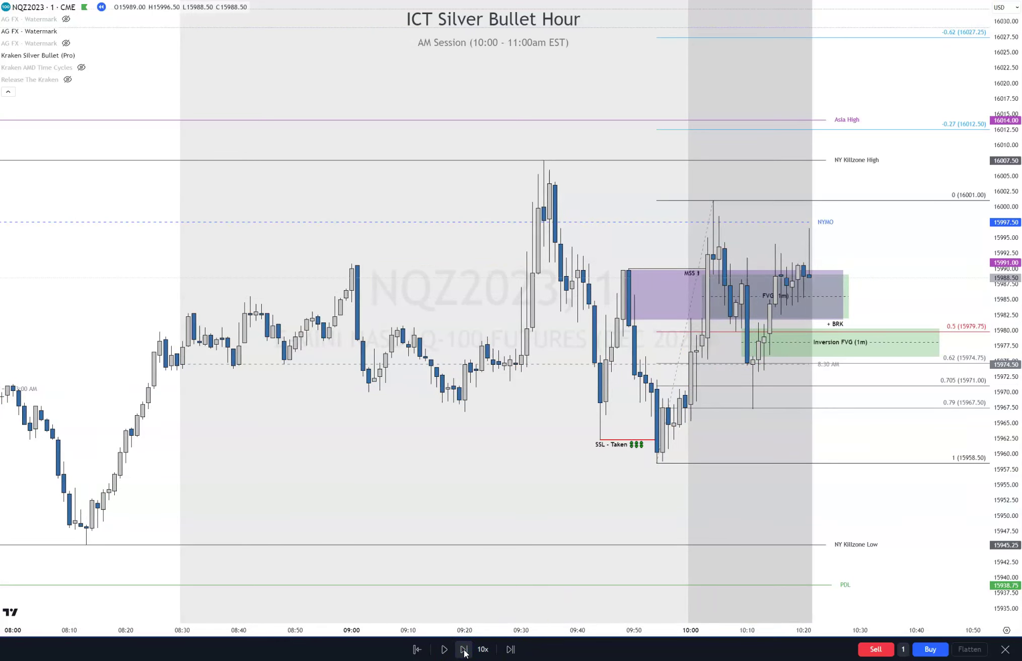
left_click(463, 649)
left_click(463, 649)
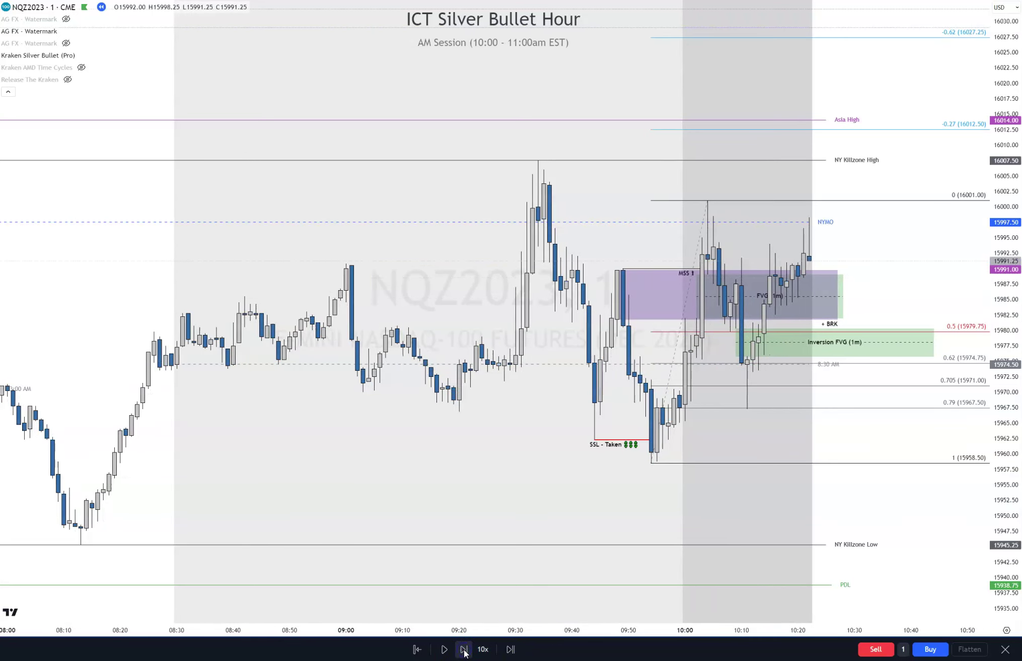
left_click(464, 649)
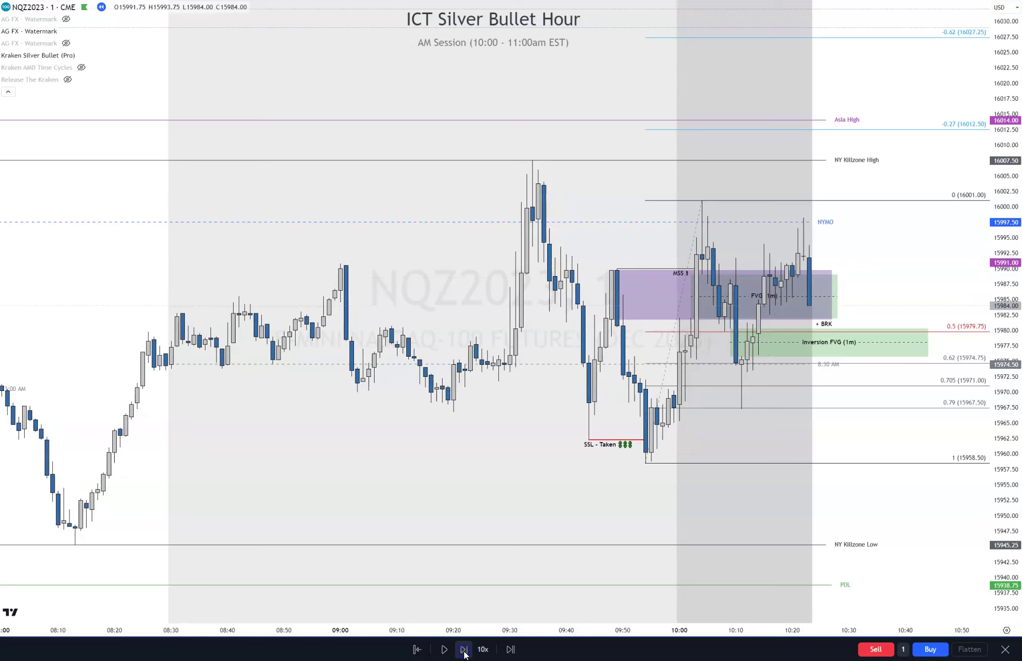
left_click(464, 650)
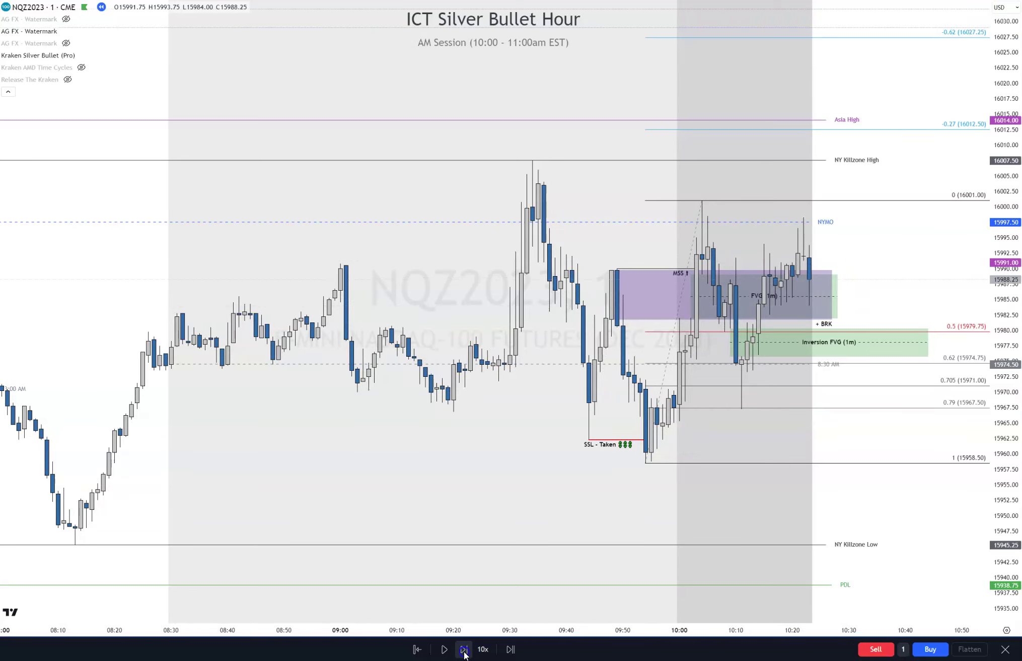
left_click(463, 649)
left_click(464, 649)
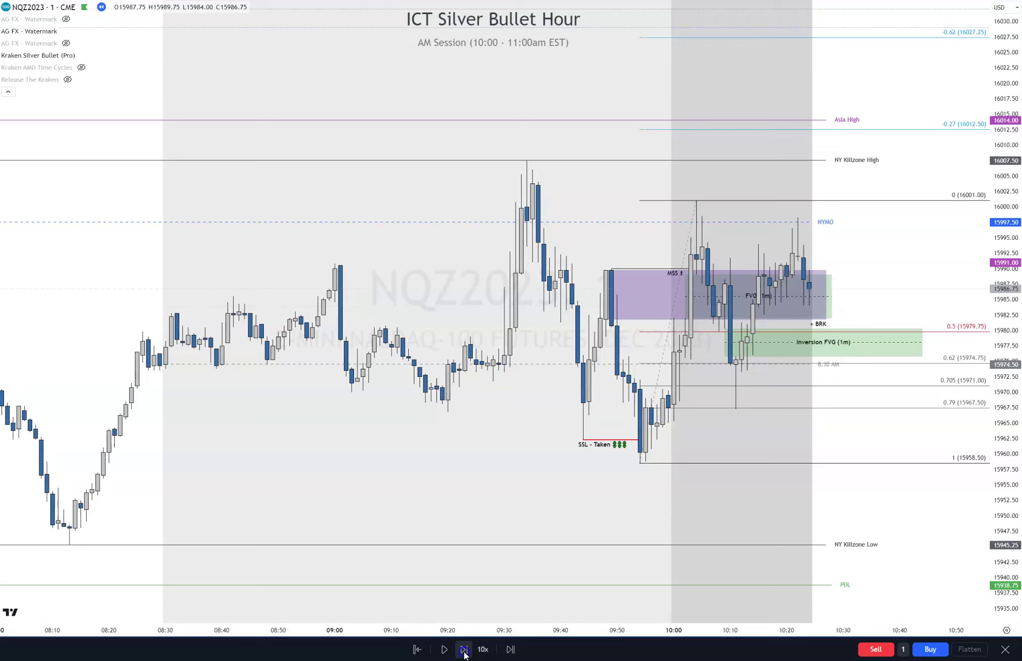
left_click(464, 649)
left_click(464, 649)
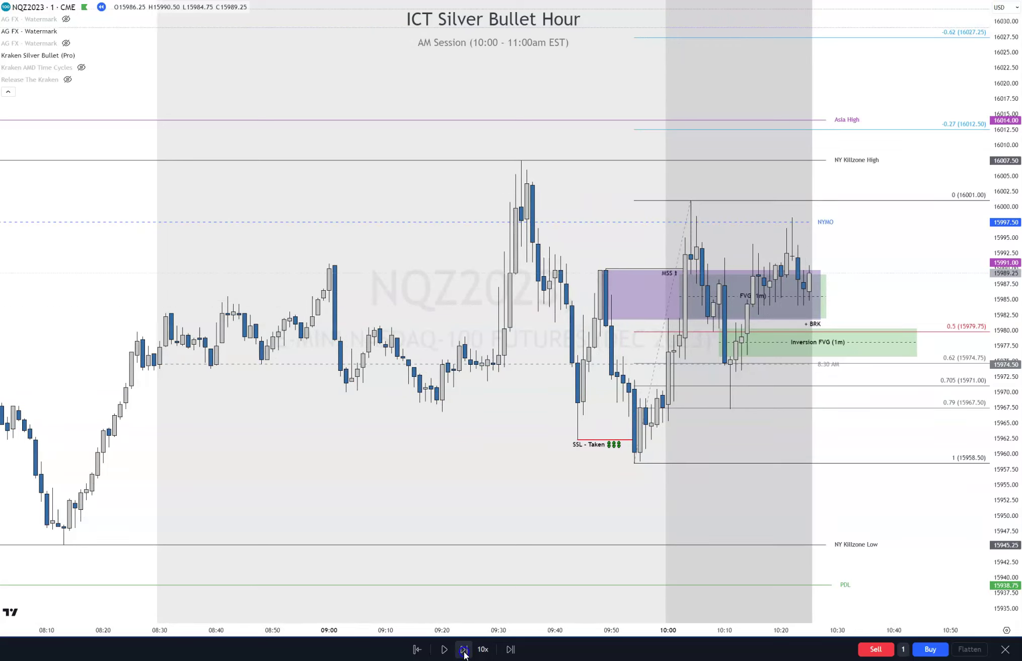
left_click(464, 649)
left_click(463, 649)
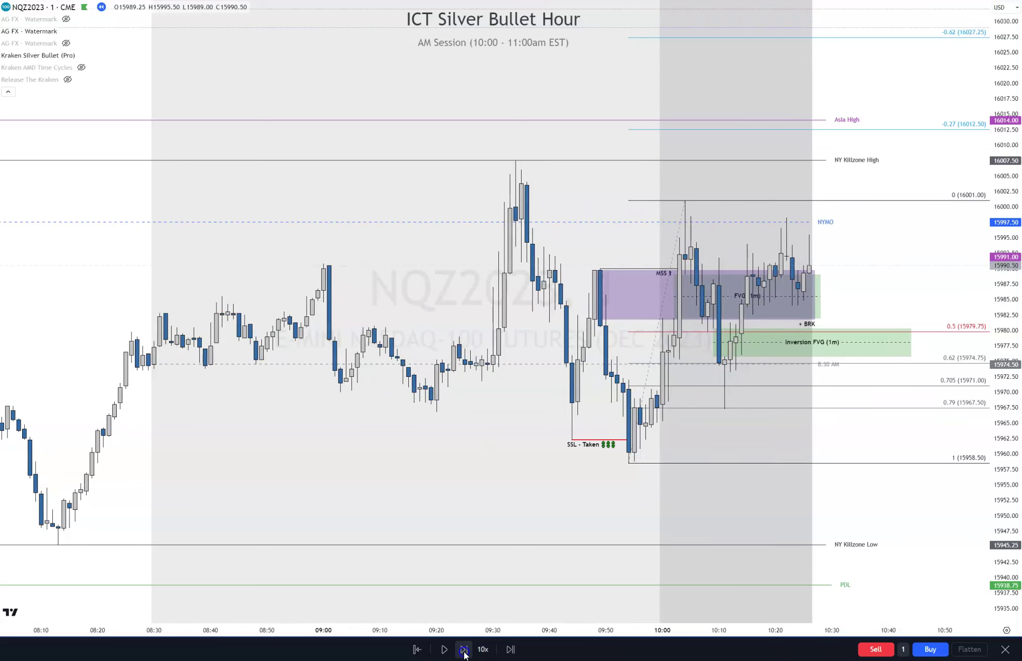
left_click(463, 649)
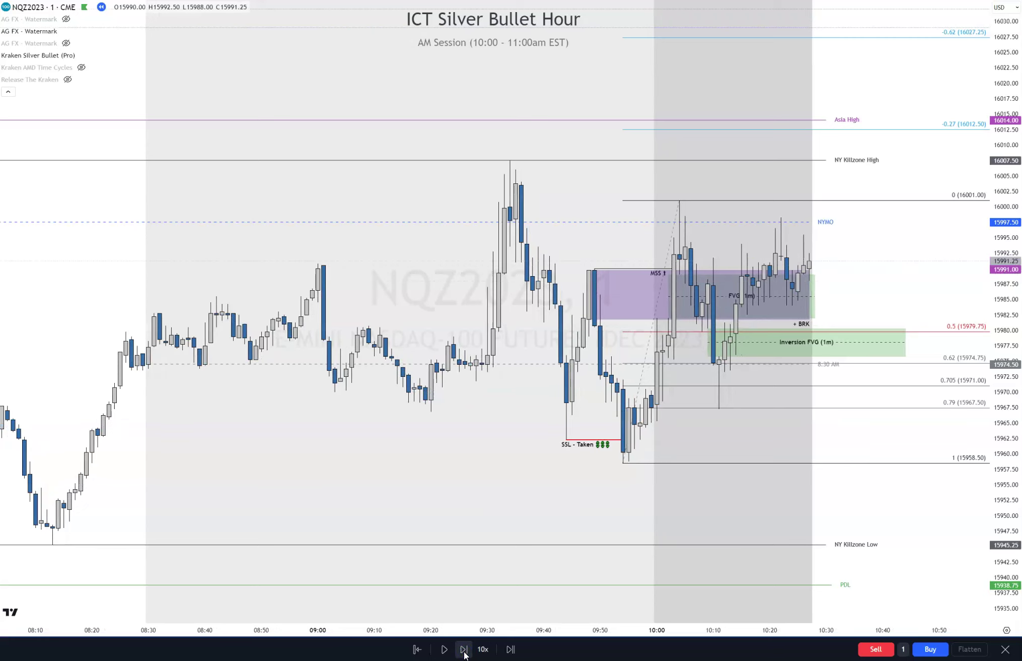
left_click(464, 649)
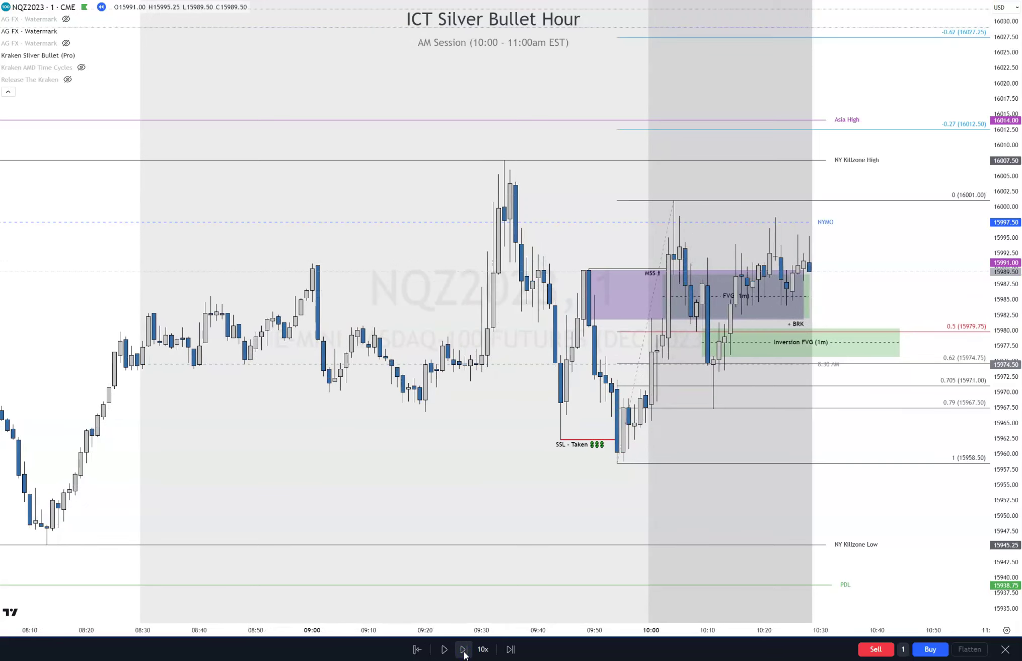
left_click(464, 649)
left_click(464, 649)
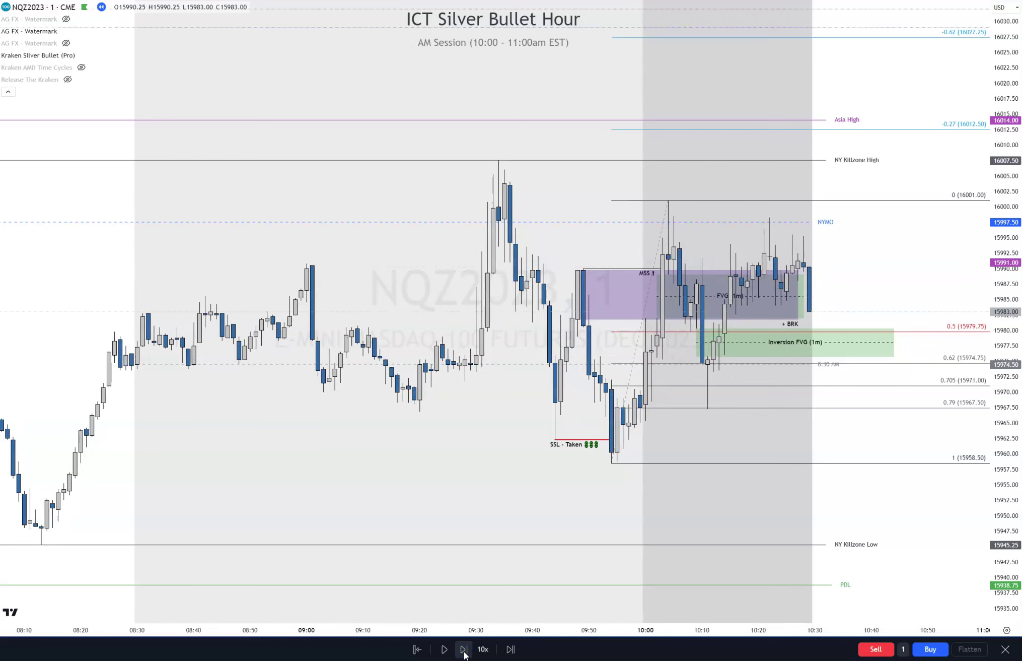
left_click(464, 649)
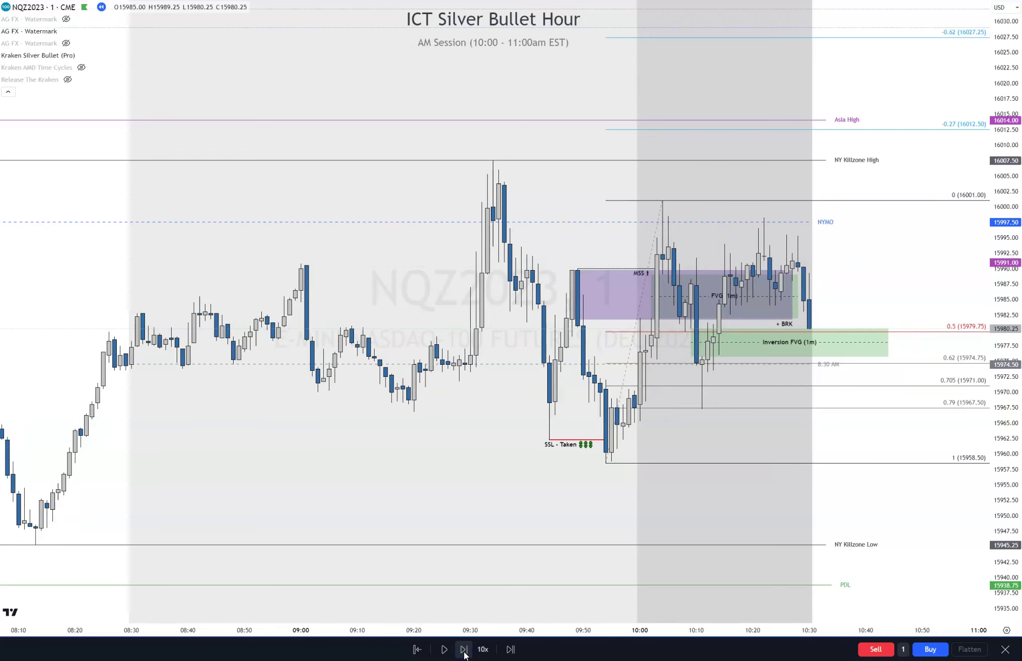
left_click(464, 649)
left_click(464, 649)
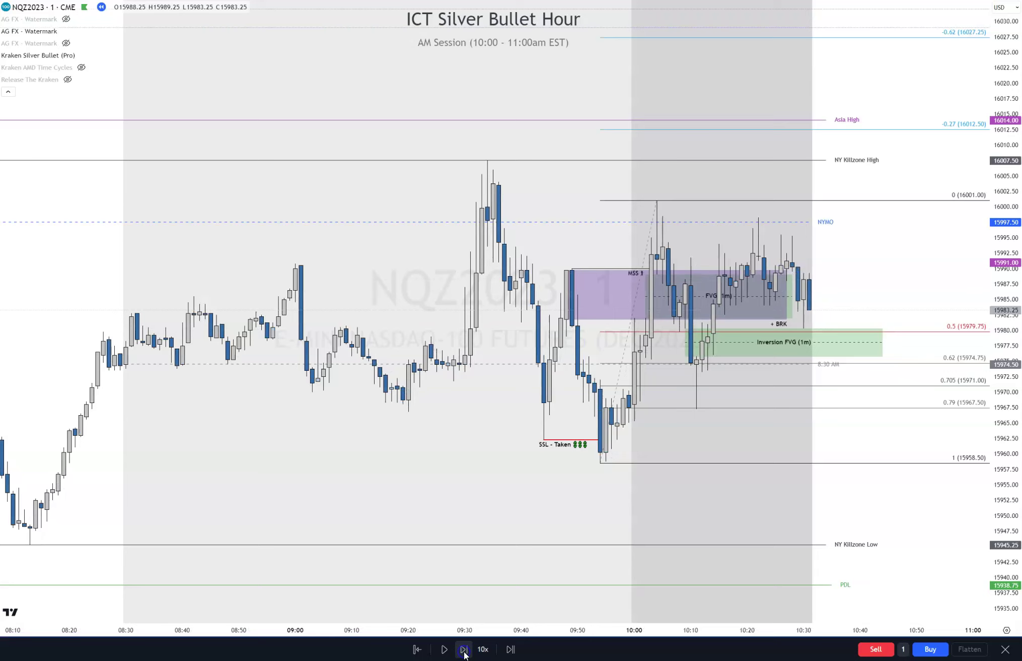
left_click(464, 649)
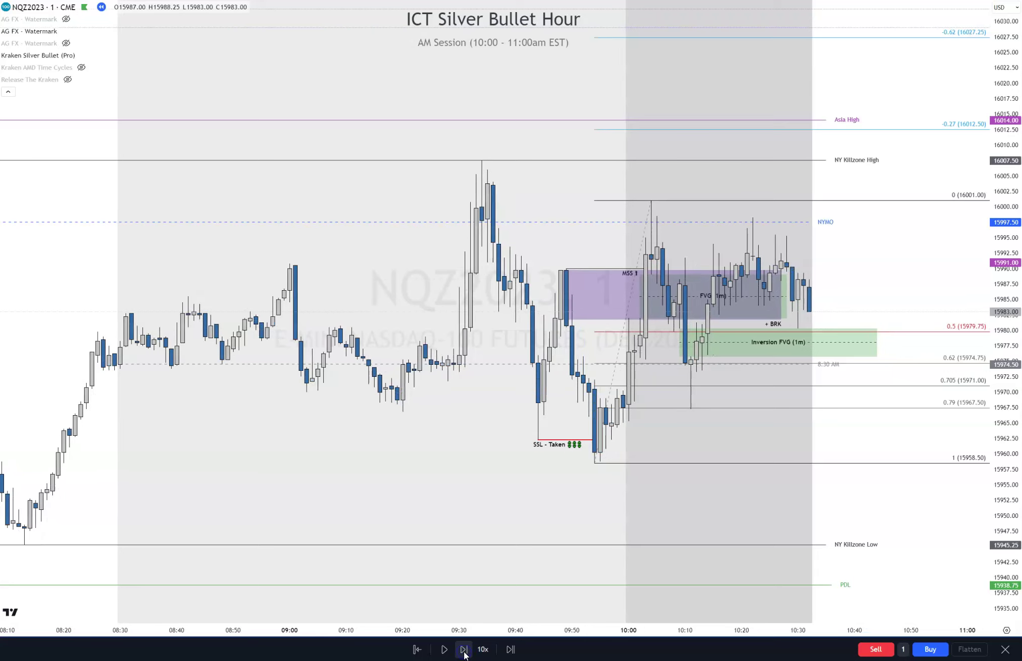
left_click(464, 649)
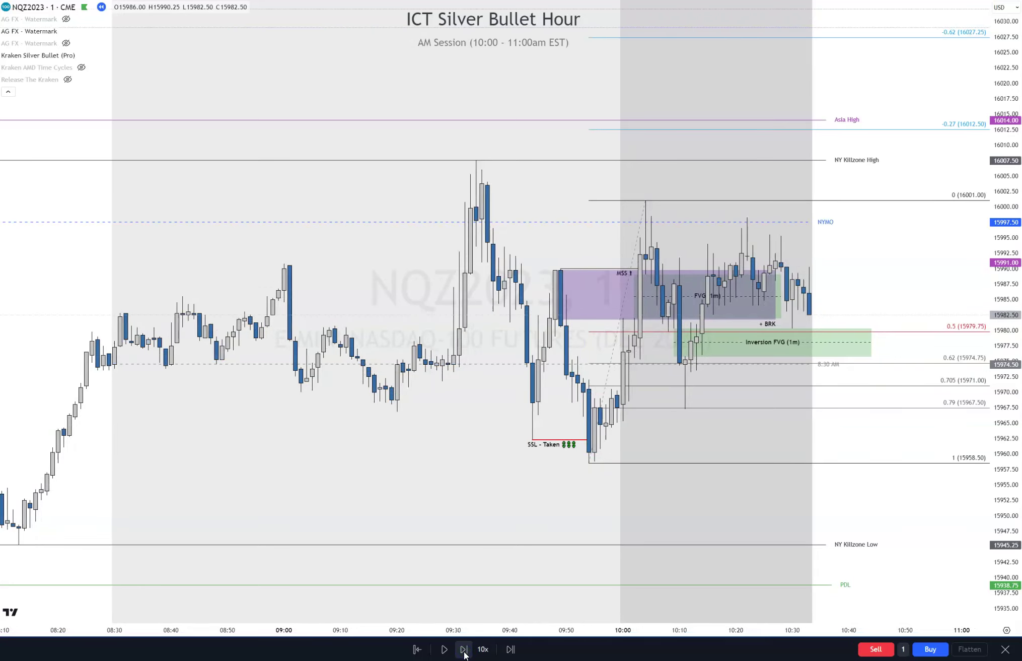
left_click(464, 649)
left_click(464, 649)
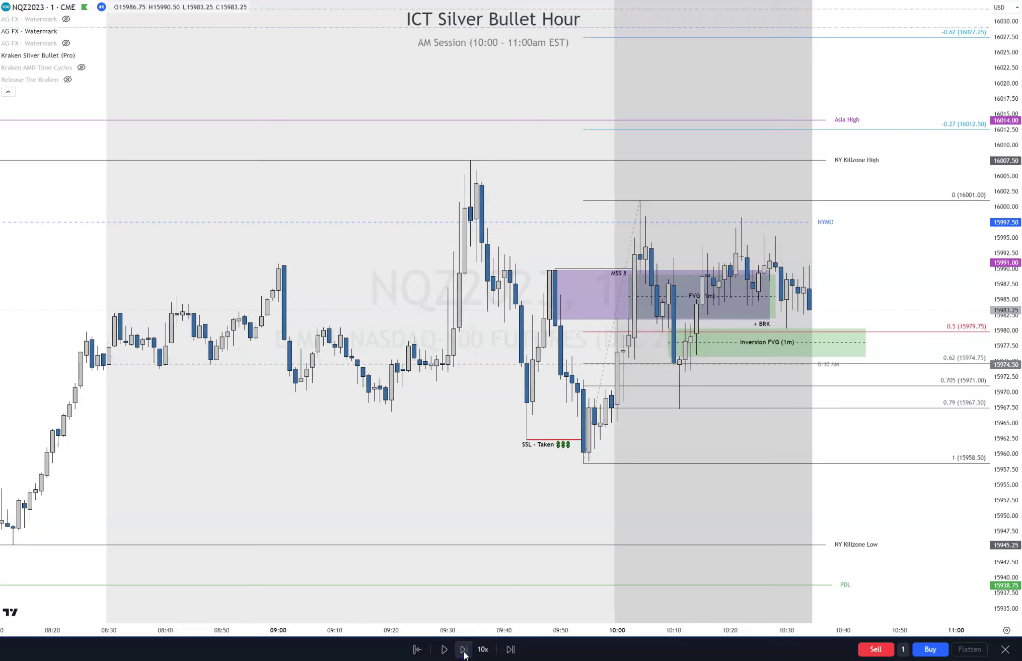
left_click(464, 650)
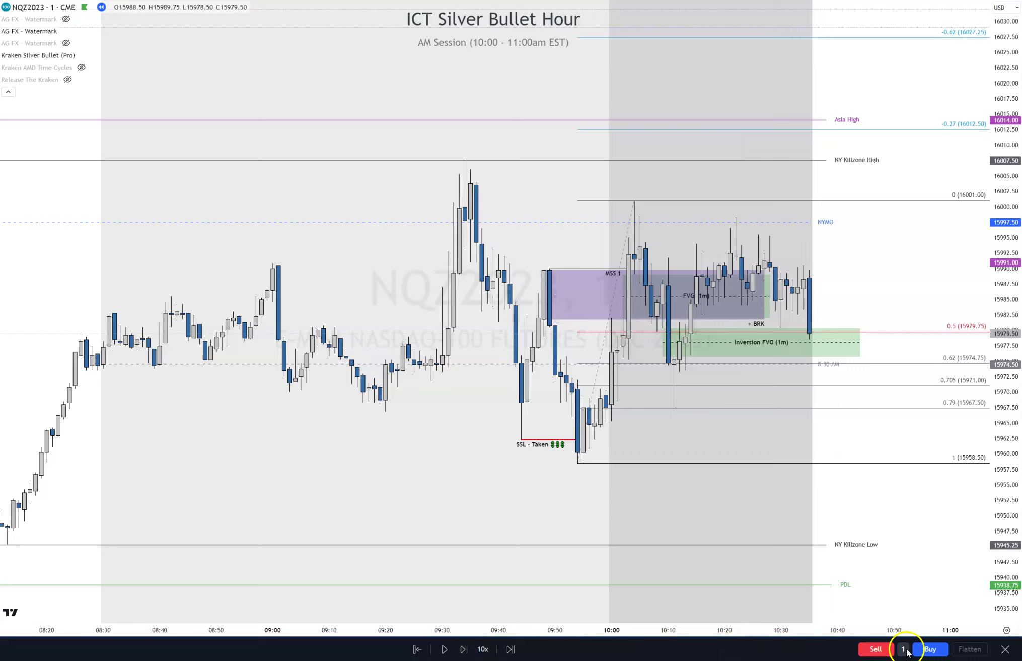
Buy 1 contract at market and set its stop loss to 15966.25, at the lower edge of the long position box.
left_click(929, 649)
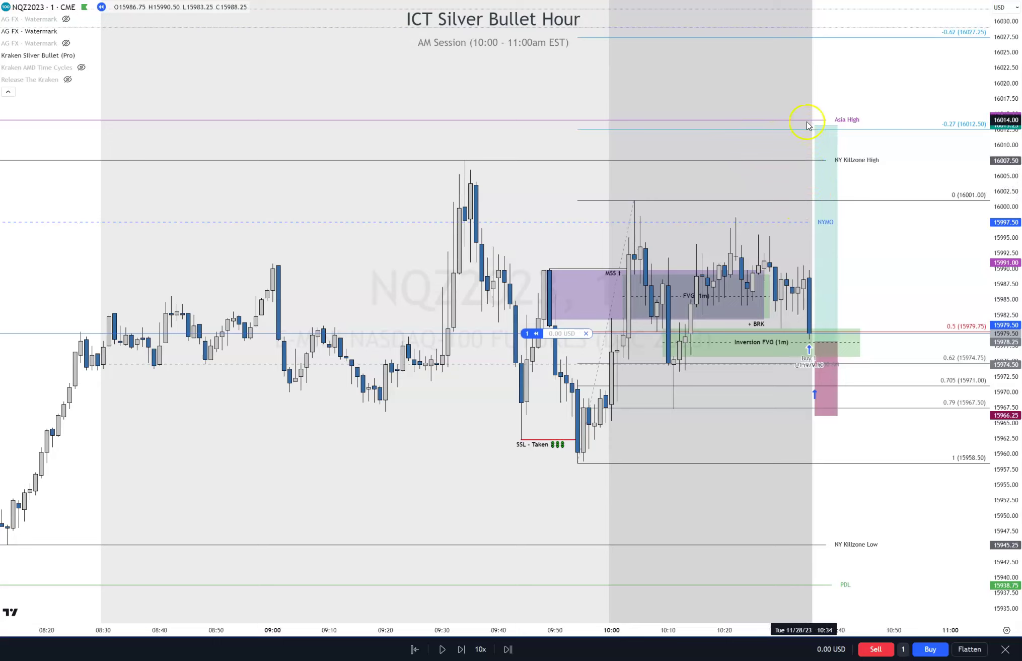
mouse_move(817, 147)
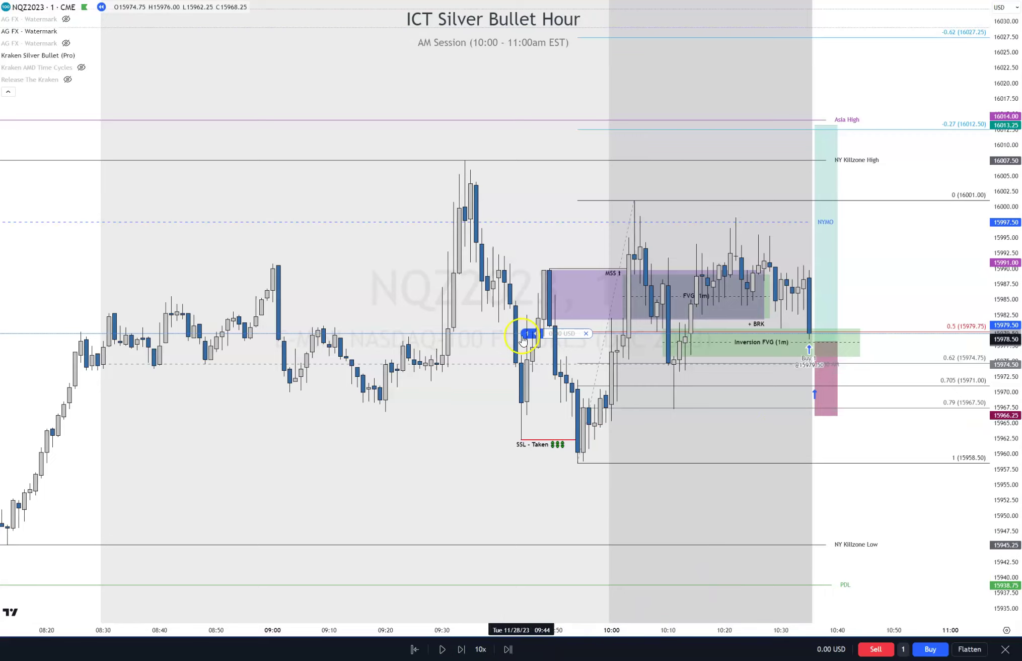
mouse_move(515, 334)
left_click_drag(515, 333, 519, 417)
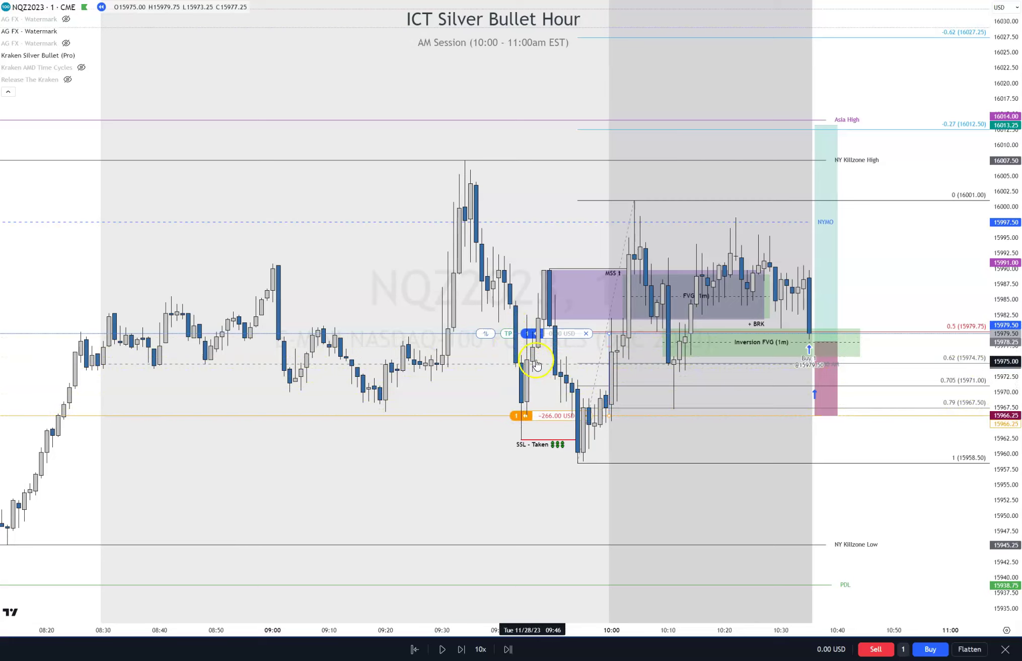
Advance the bar replay through the 10:36 candle and set the long position's take profit to 16013.25, at the box's upper edge.
left_click(820, 366)
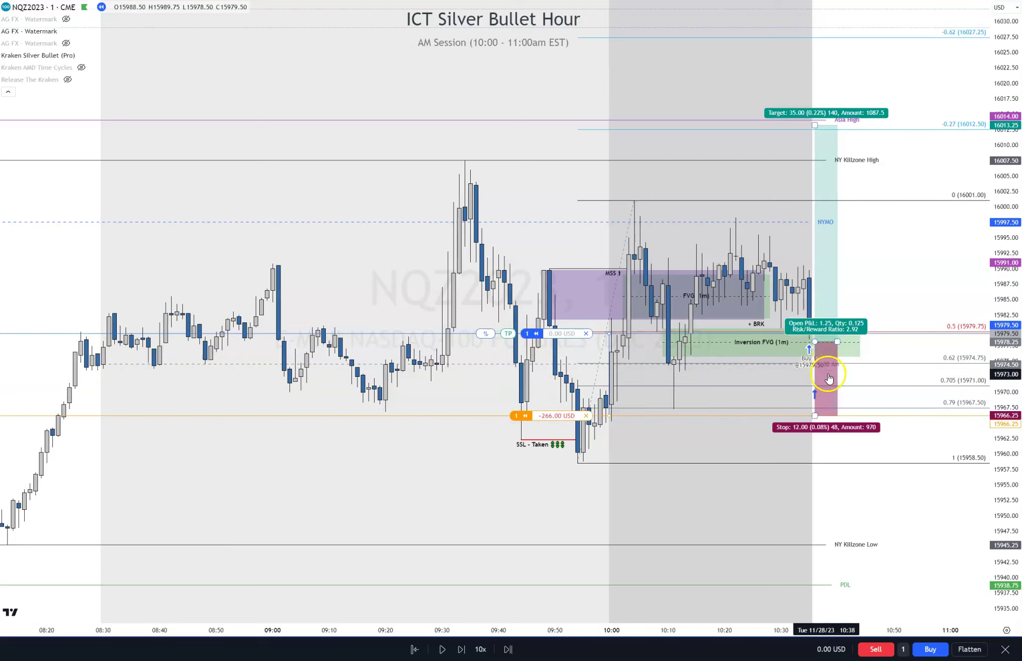
left_click(664, 379)
left_click(462, 648)
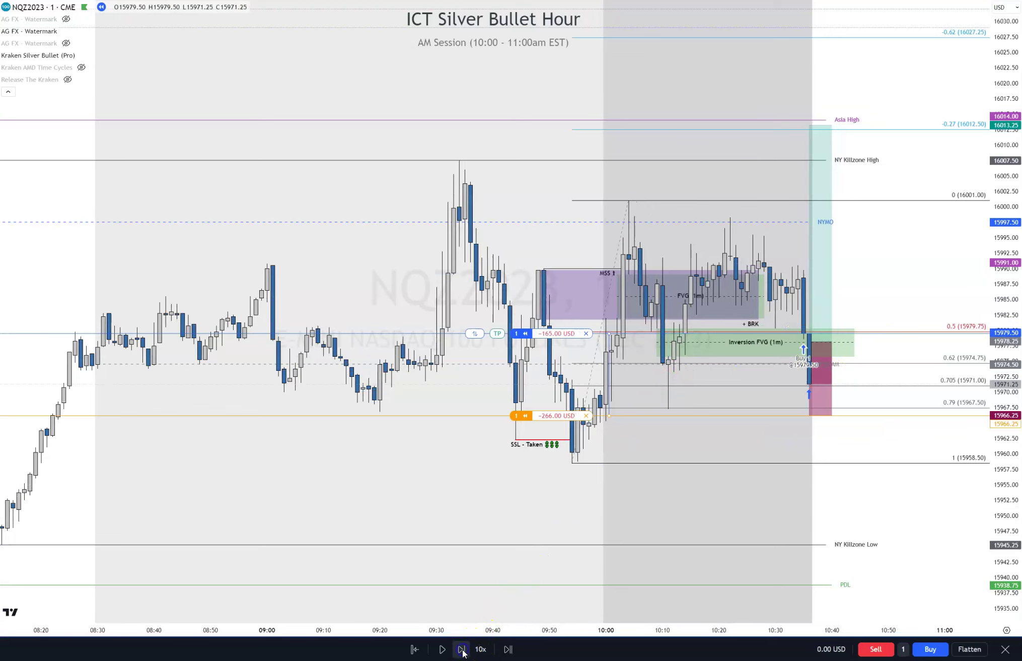
left_click(462, 648)
left_click(463, 648)
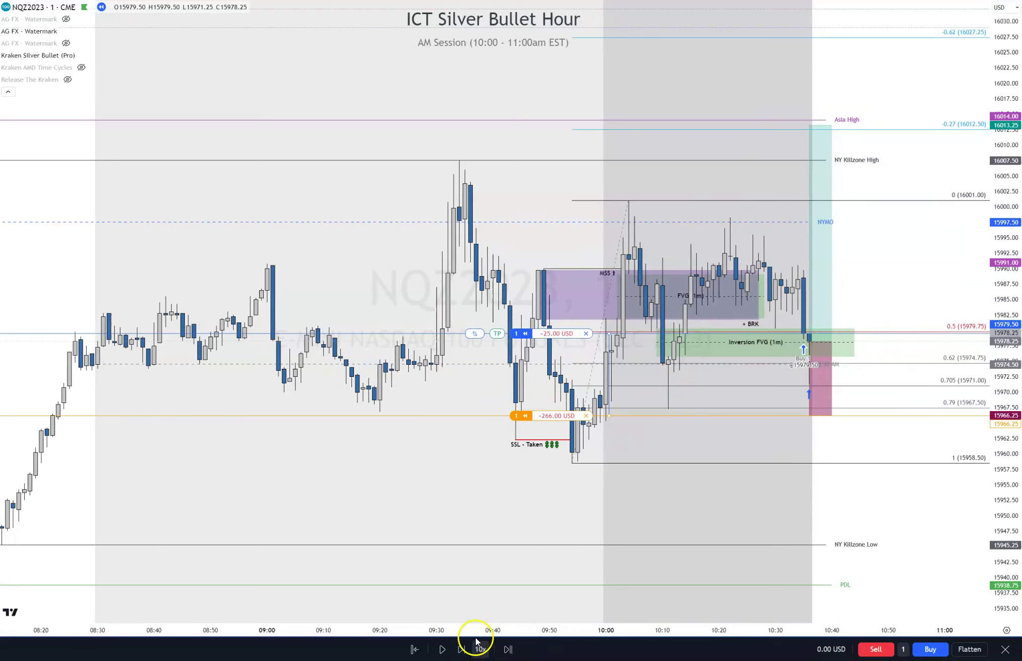
left_click_drag(500, 334, 575, 126)
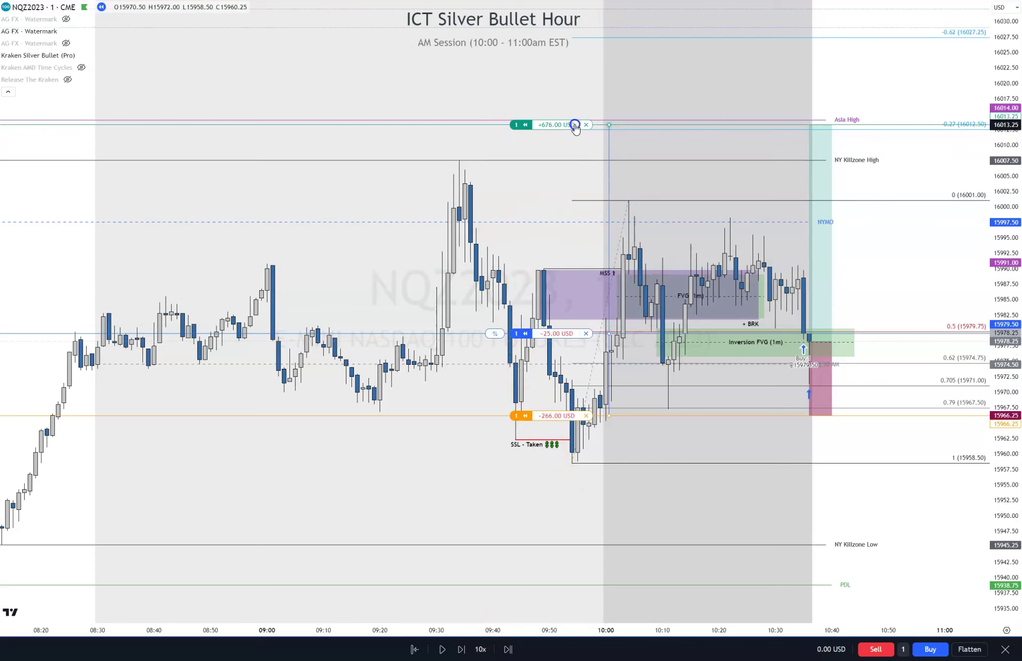
Advance the bar replay candle by candle from 10:37 through the 10:40 candle, past the take-profit level.
left_click(462, 650)
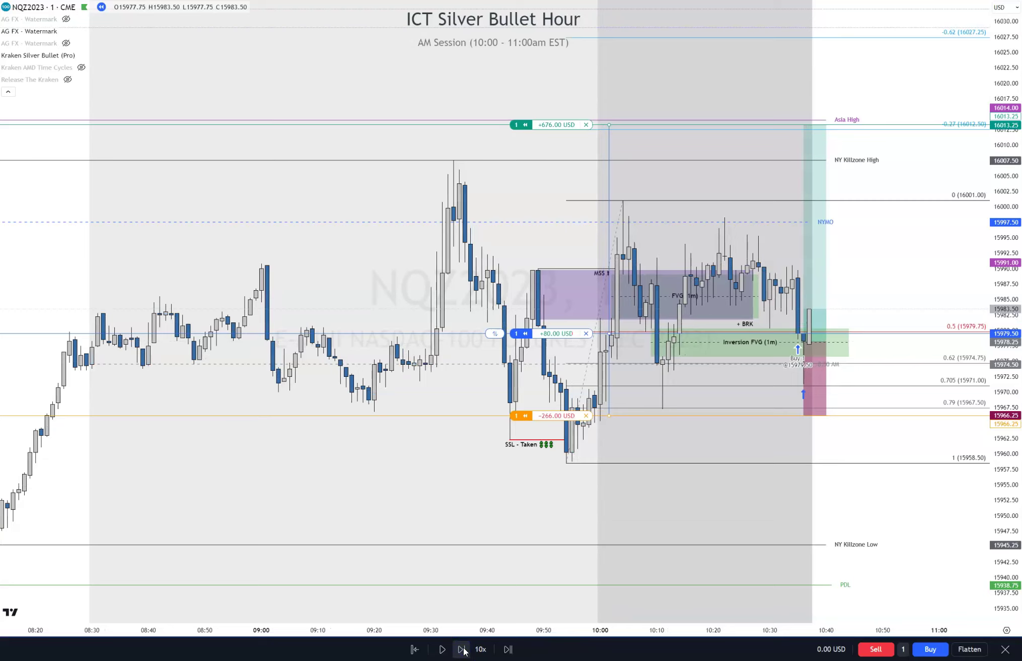
left_click(462, 649)
left_click(462, 650)
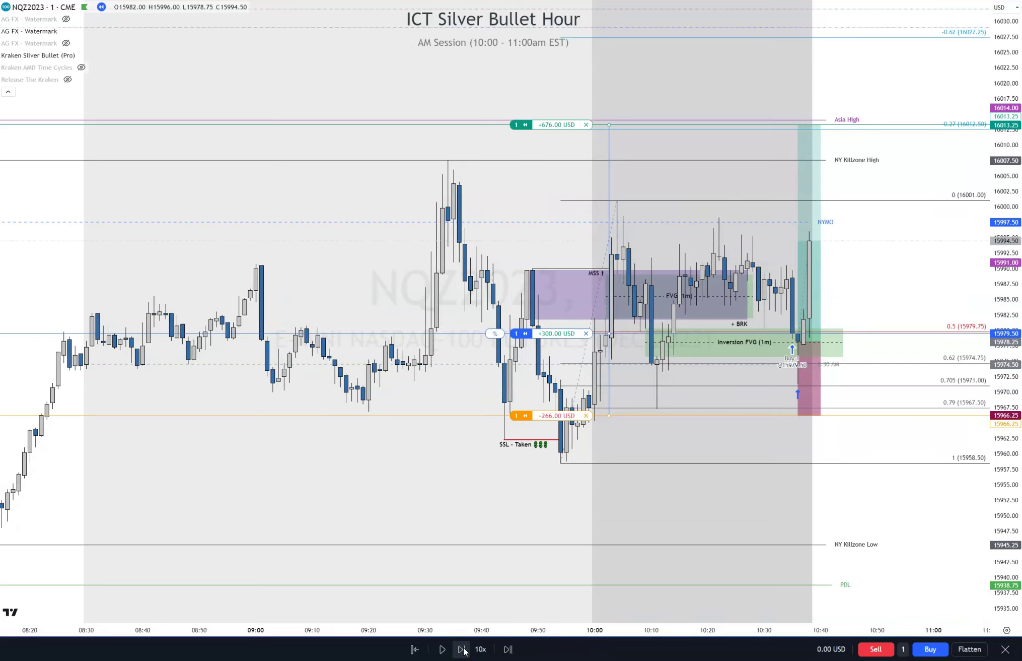
left_click(462, 650)
left_click(462, 649)
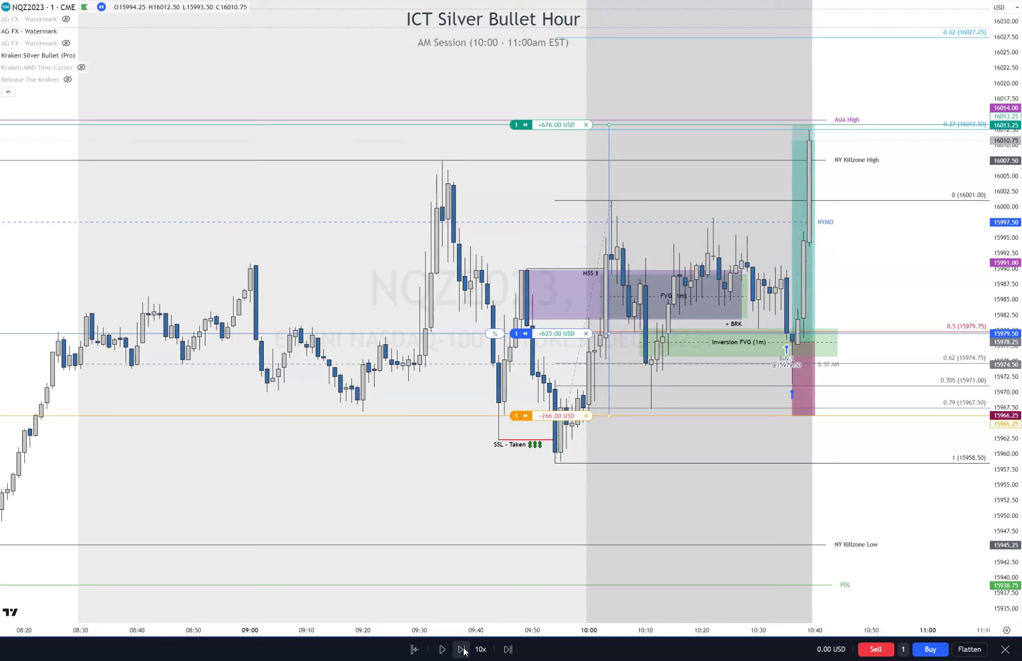
left_click(462, 649)
left_click(462, 649)
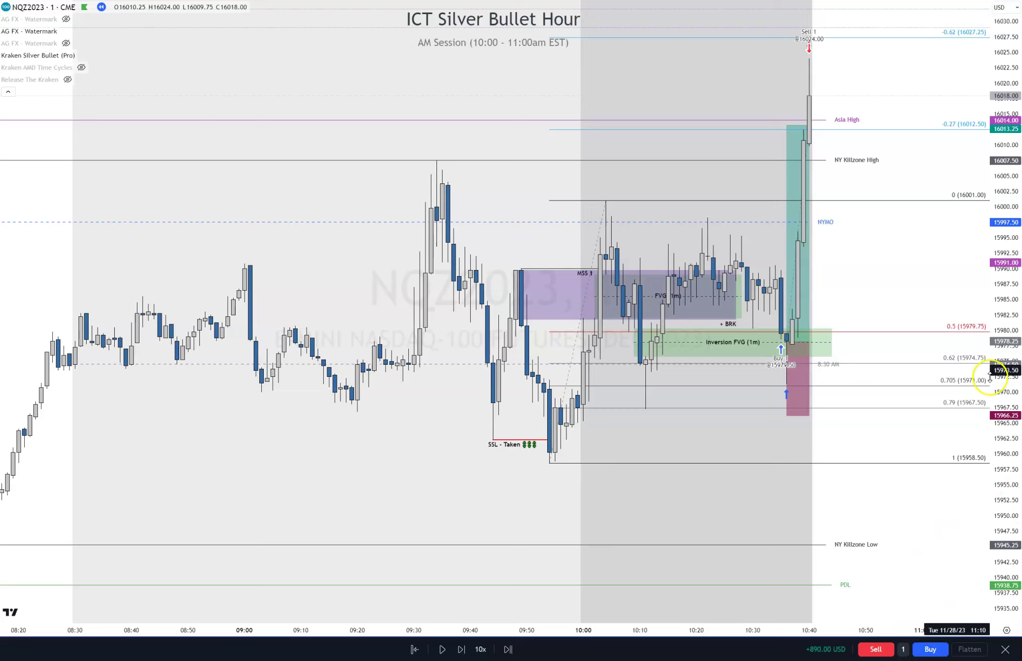
Examine the wider chart back to the previous day's BSL - DOL high and compare it with the 10:40 price level.
scroll(901, 297, "down", 10)
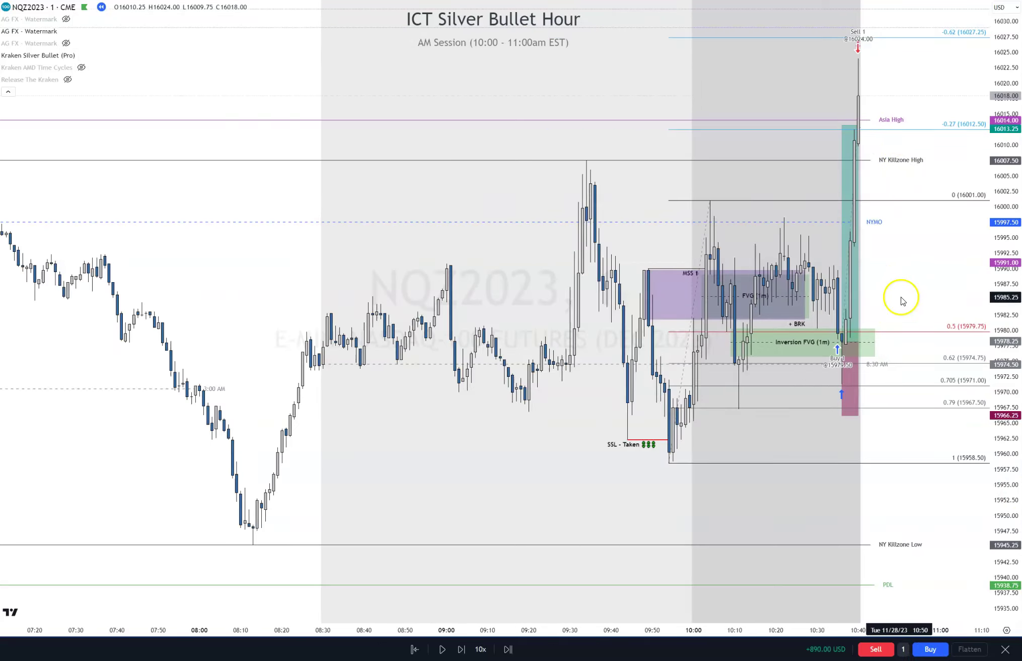
scroll(901, 301, "down", 6)
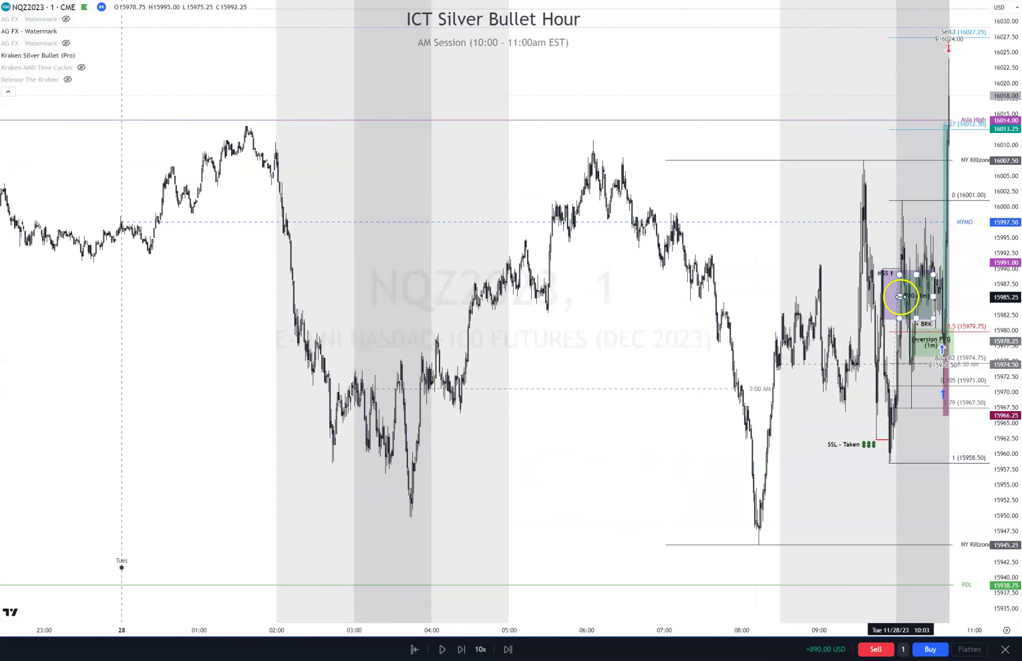
scroll(893, 302, "down", 4)
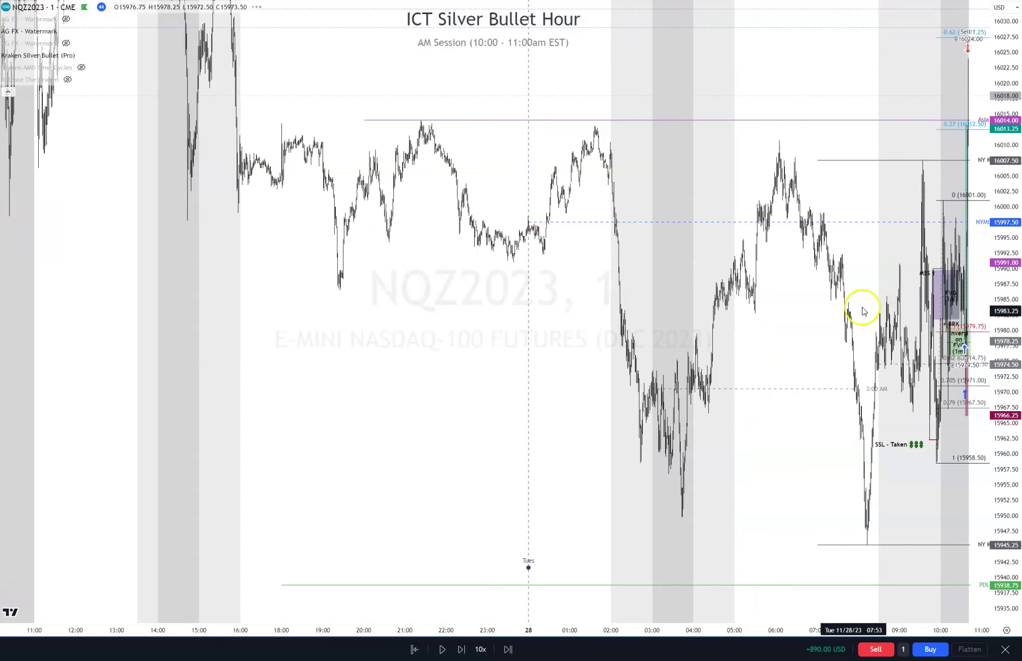
left_click_drag(1010, 245, 735, 527)
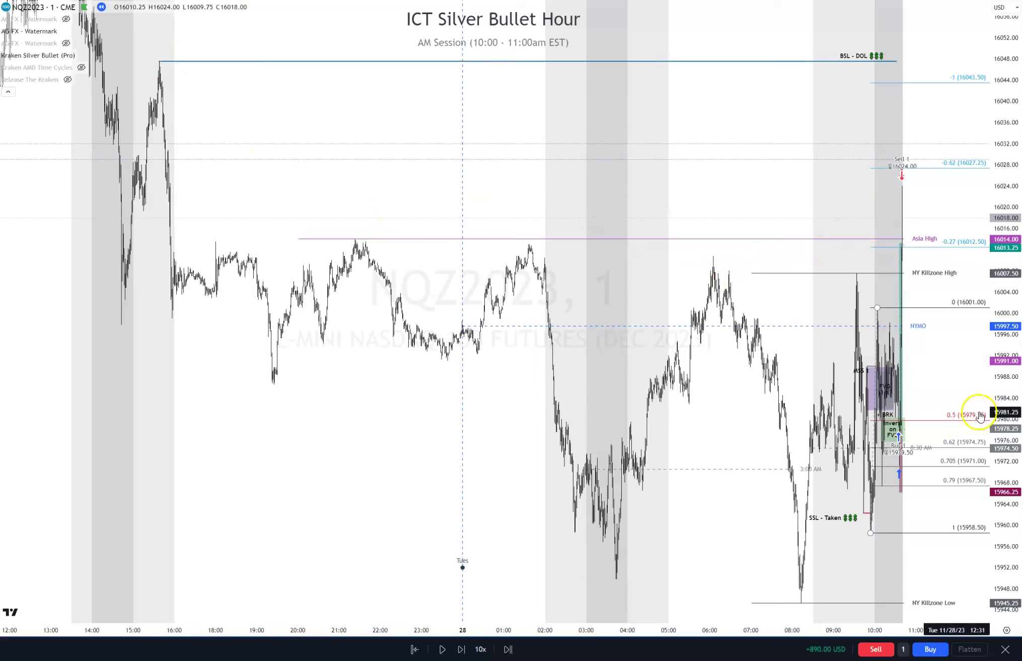
scroll(701, 576, "up", 5)
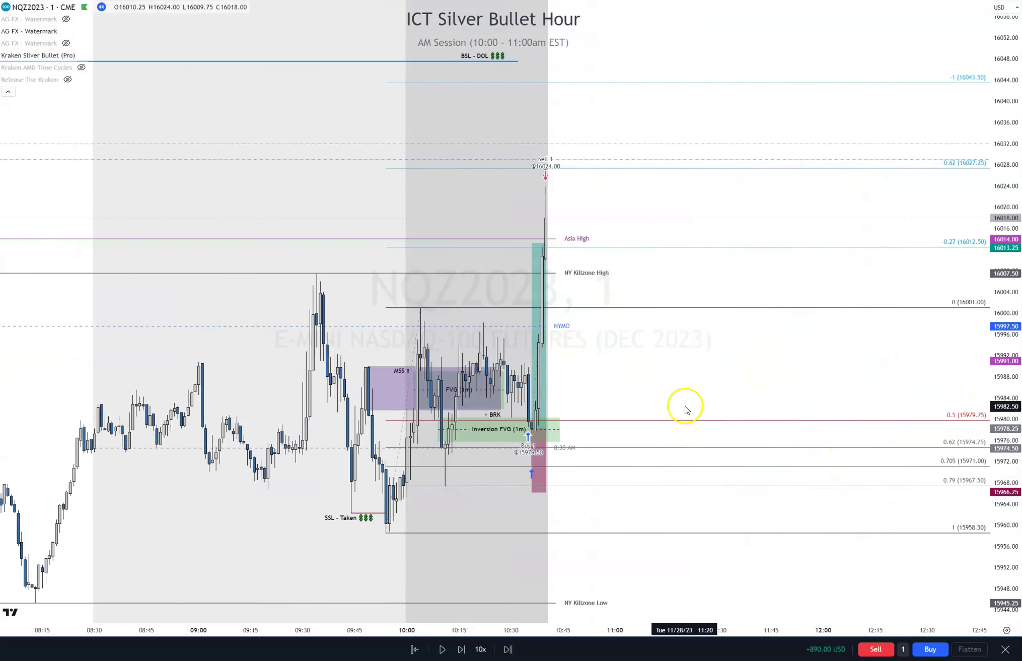
left_click_drag(685, 409, 927, 383)
scroll(927, 384, "up", 3)
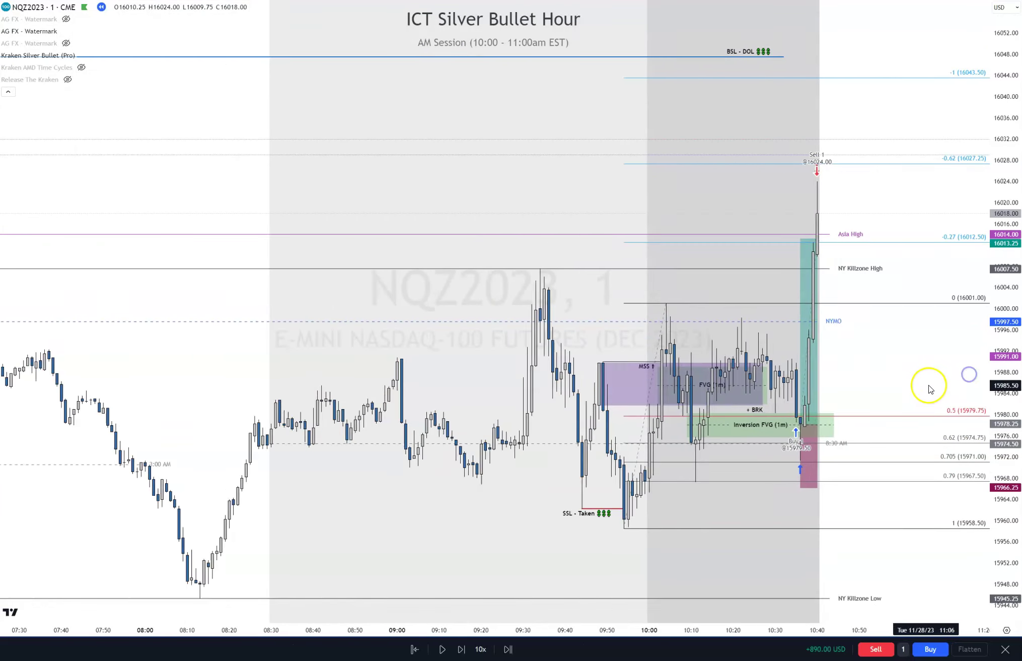
left_click_drag(844, 392, 906, 387)
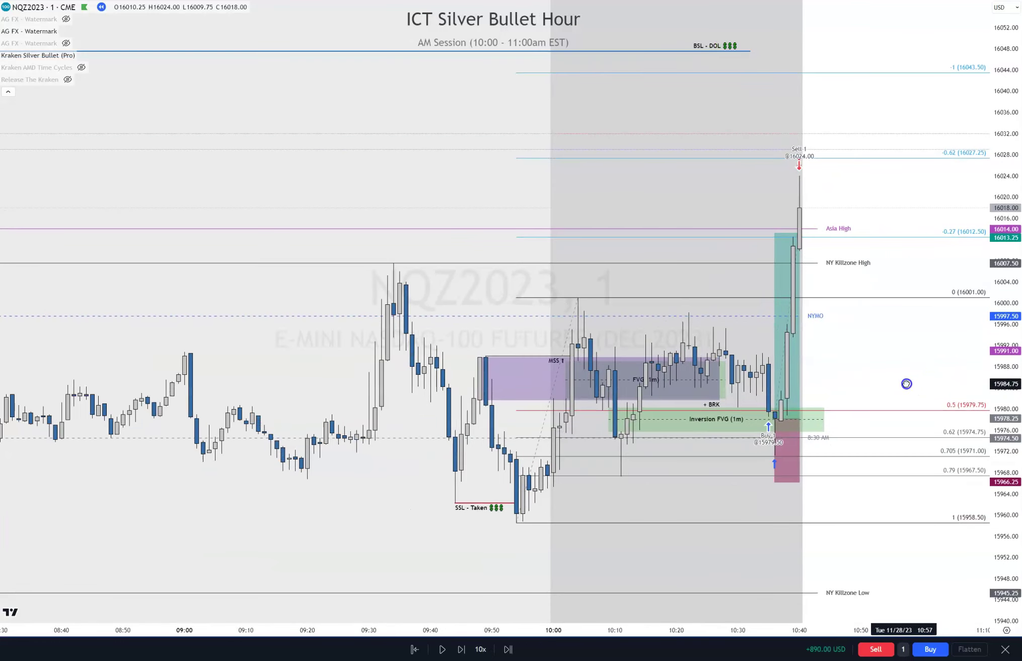
scroll(908, 387, "down", 1)
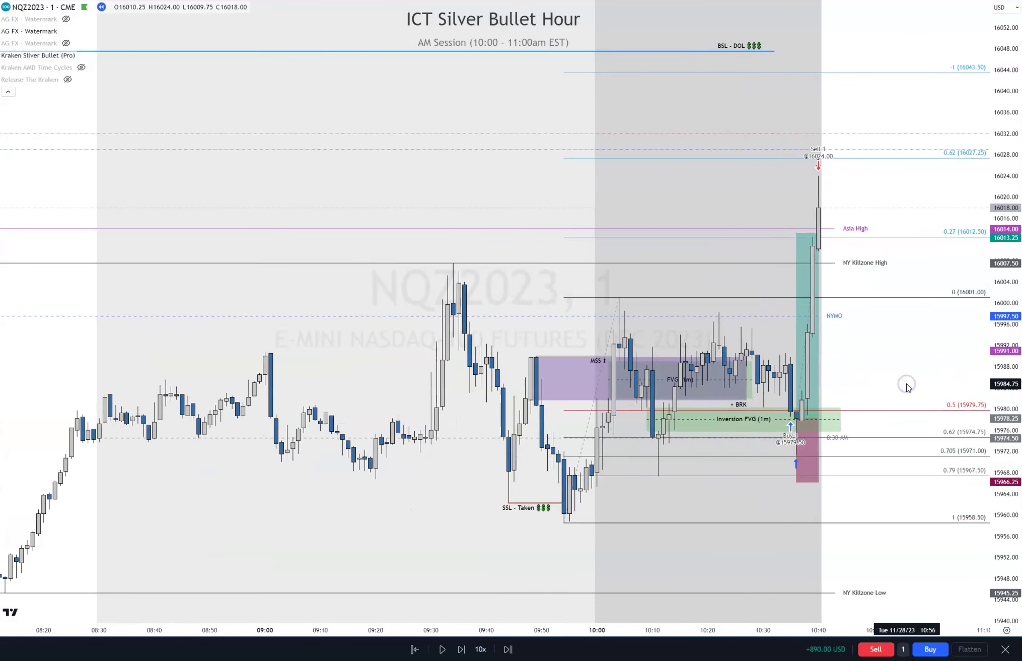
Advance the bar replay candle by candle from 10:40 through the 10:44 candle, where price reaches the BSL - DOL level.
left_click(461, 650)
left_click(461, 650)
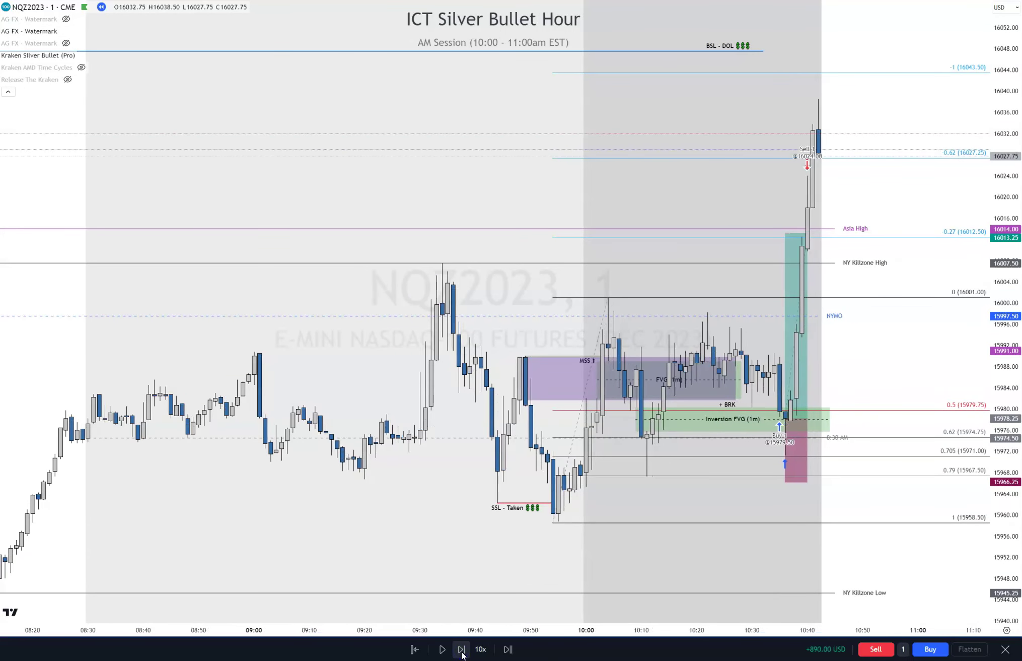
left_click(461, 650)
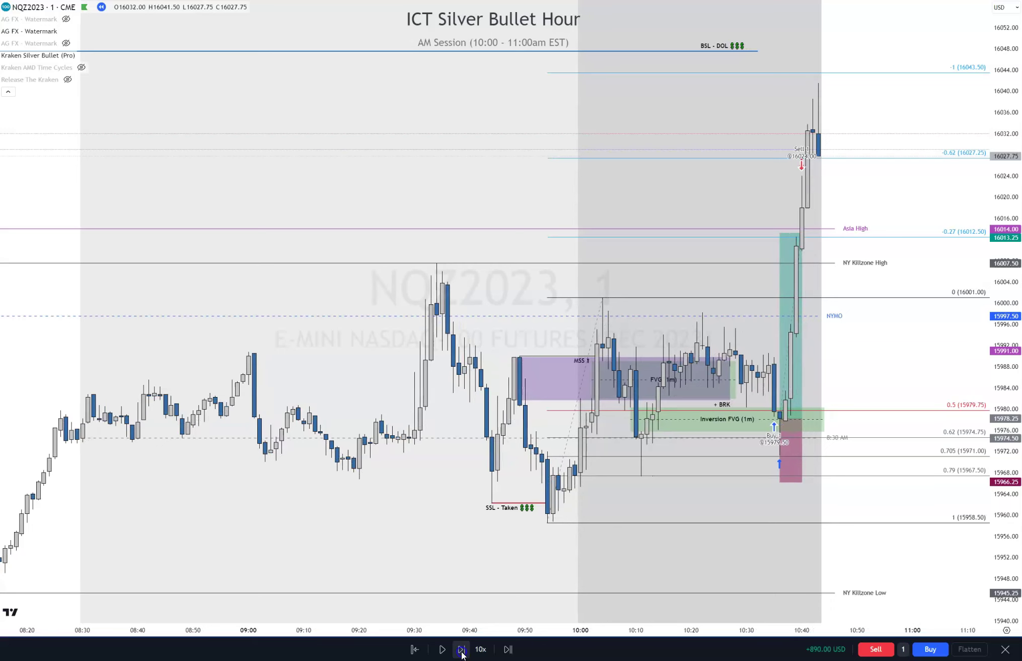
left_click(462, 650)
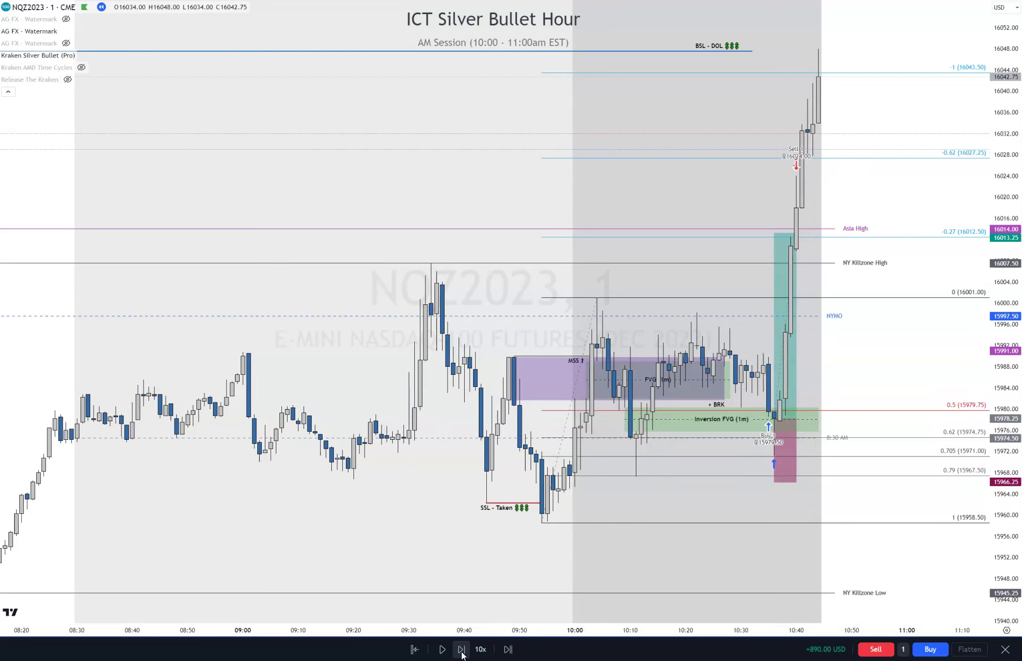
Advance the bar replay candle by candle from 10:44 through the 11:01 candle, past the end of the Silver Bullet hour.
left_click(461, 650)
left_click(461, 650)
left_click(461, 649)
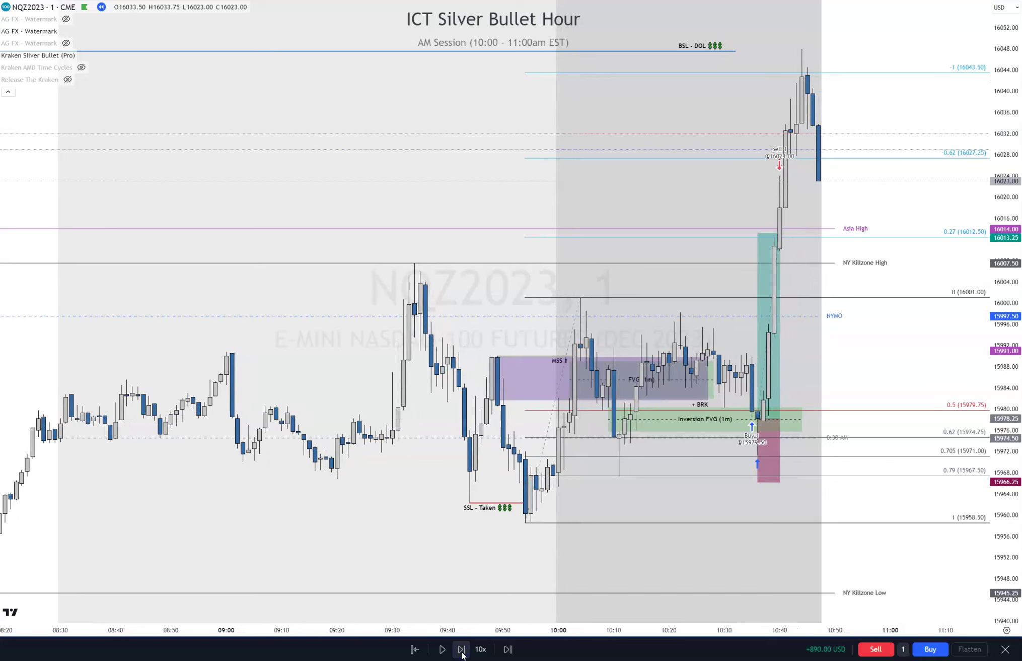
left_click(462, 650)
left_click(461, 649)
left_click(461, 650)
left_click(461, 650)
left_click(462, 649)
left_click(462, 649)
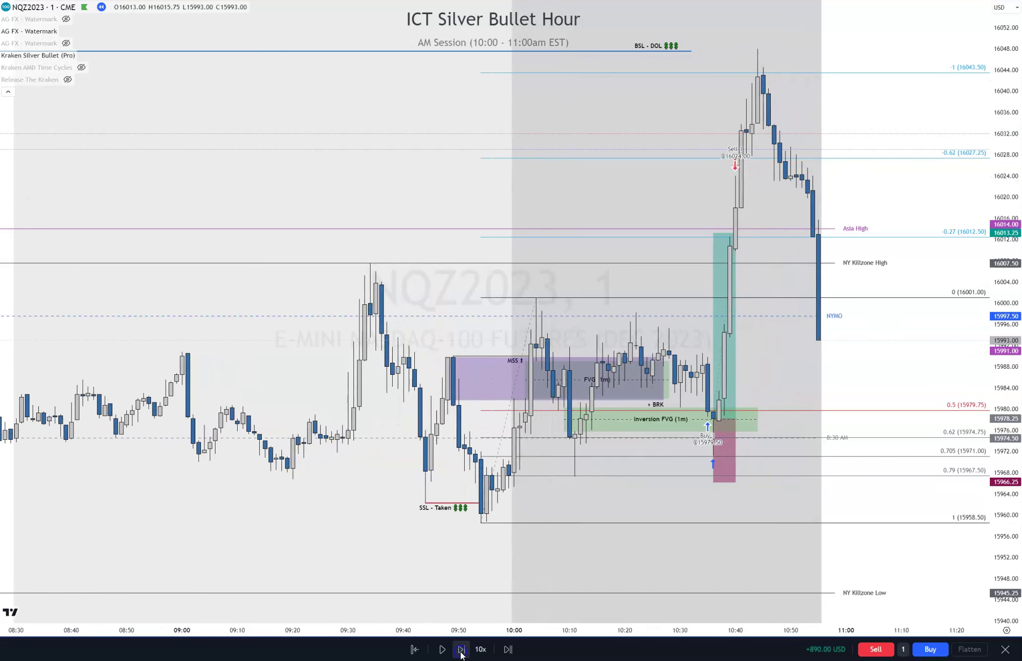
left_click(461, 650)
left_click(461, 650)
left_click(461, 649)
left_click(462, 649)
left_click(461, 650)
left_click(461, 650)
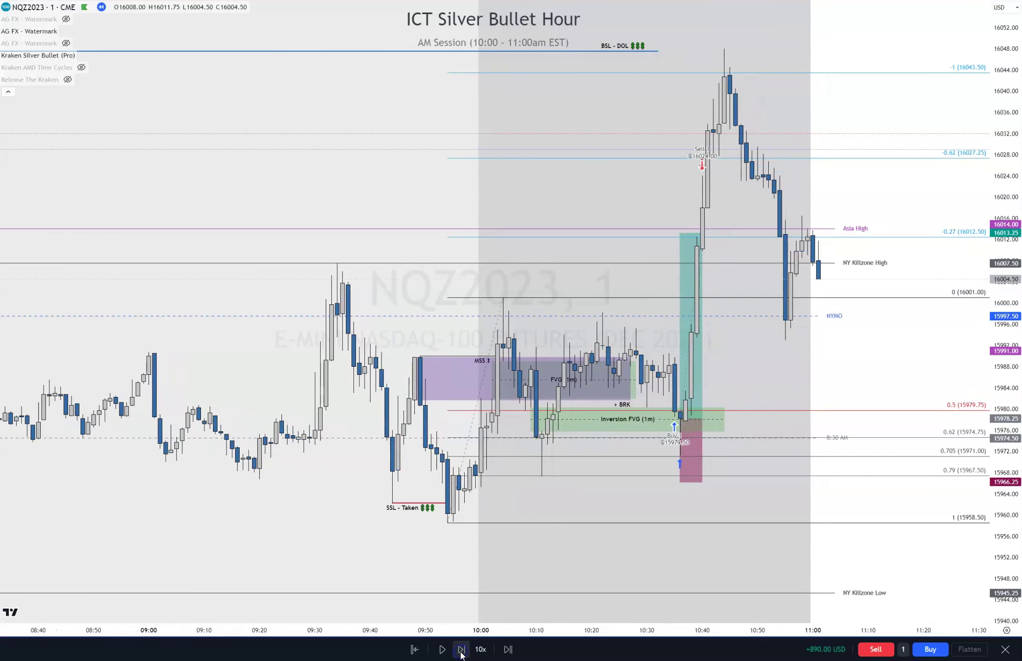
Advance the bar replay candle by candle from 11:01 through the 11:08 candle.
left_click(461, 650)
left_click(461, 650)
left_click(462, 650)
left_click(461, 650)
left_click(461, 650)
left_click(462, 650)
left_click(461, 650)
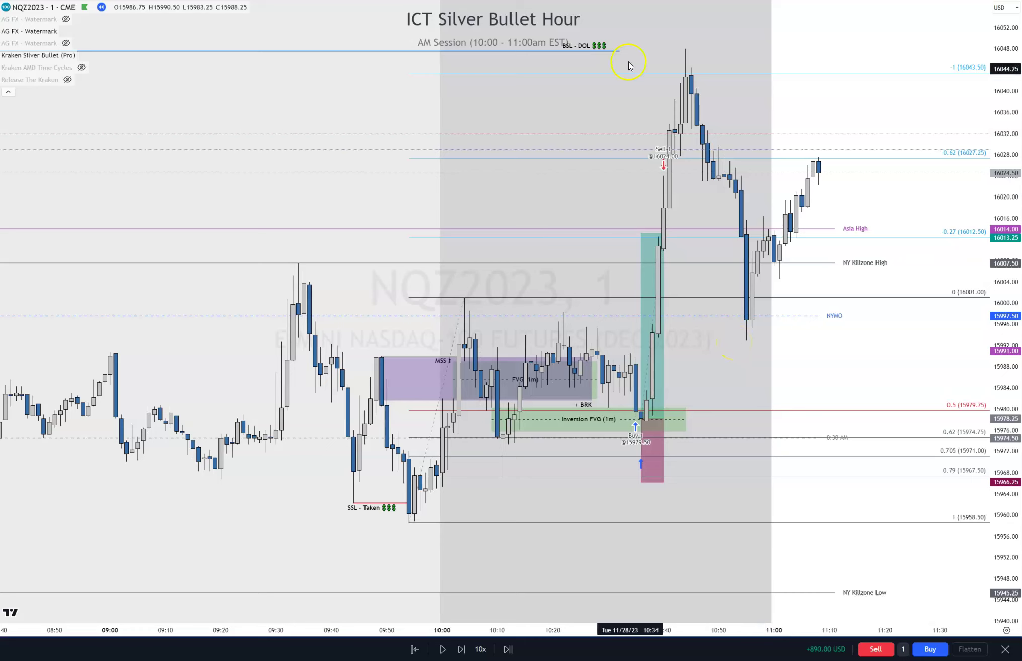
Extend the BSL - DOL line at 16047.50 to the 10:44 candle that reaches it.
left_click_drag(620, 51, 685, 52)
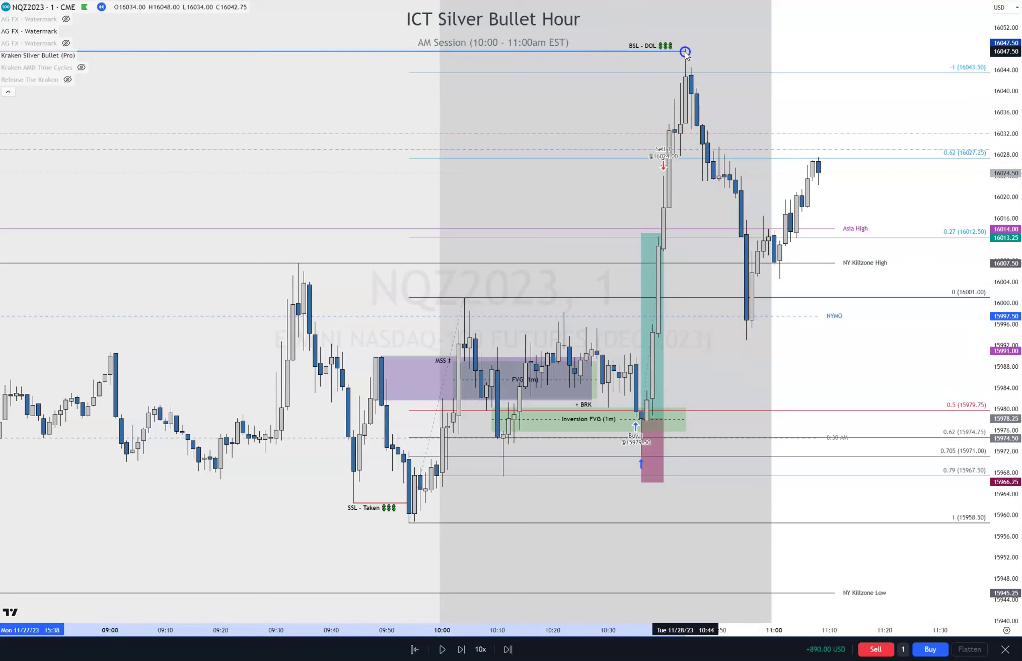
left_click(743, 73)
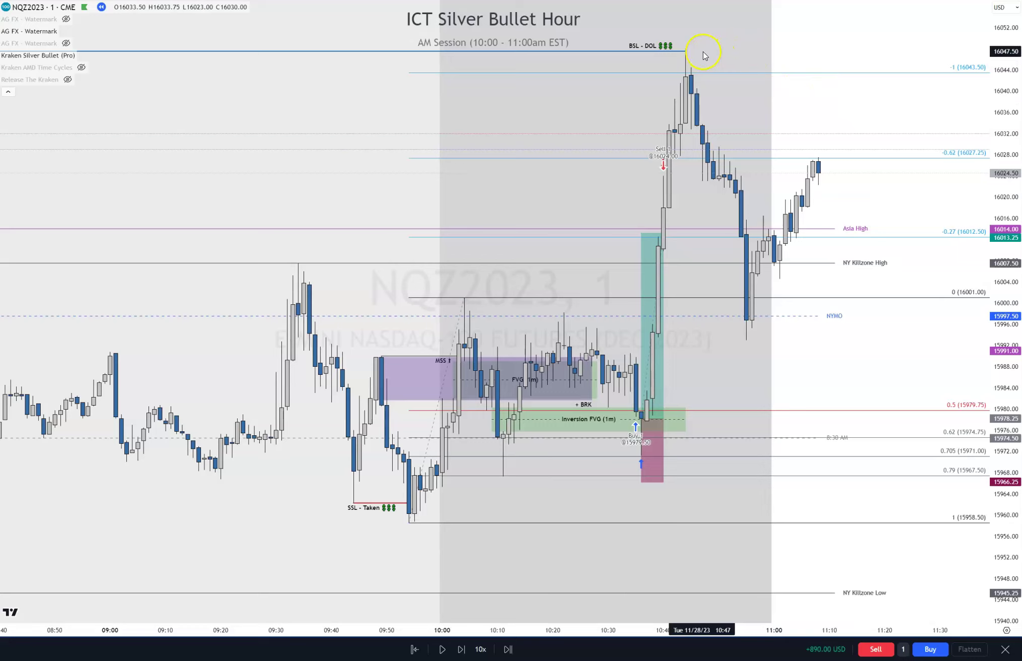
Measure the price drop from the BSL - DOL line down to the low near 10:55.
left_click_drag(704, 52, 729, 327)
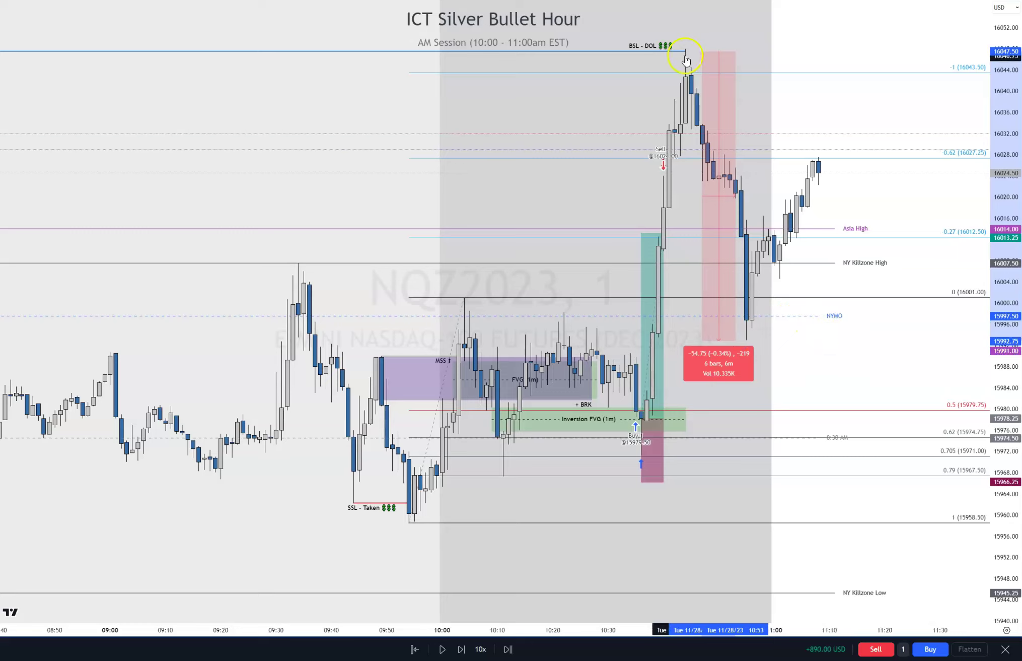
left_click(831, 350)
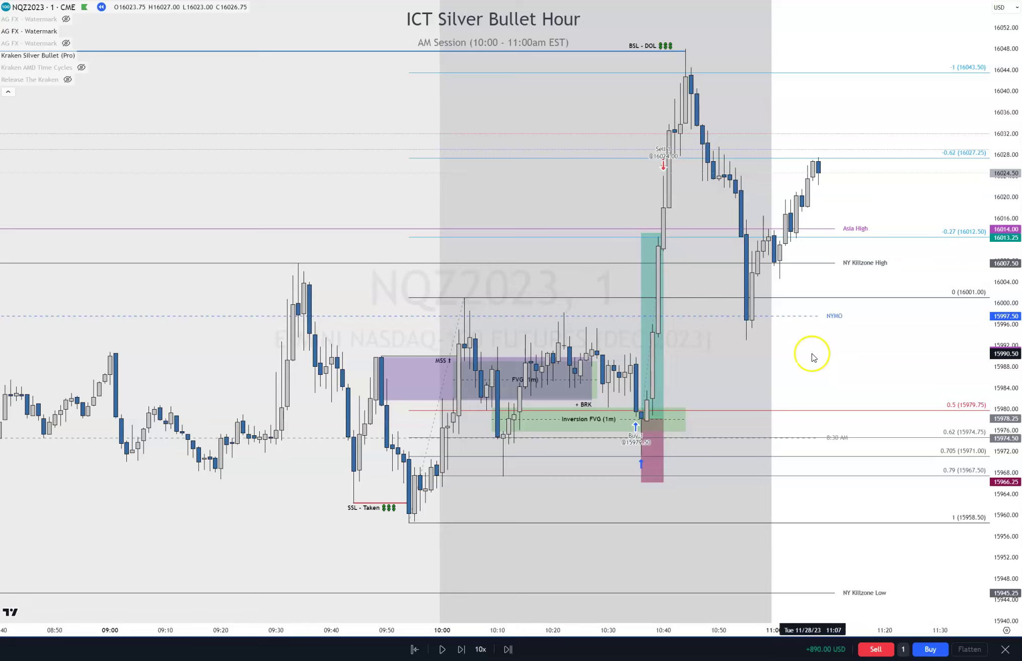
left_click_drag(828, 369, 889, 369)
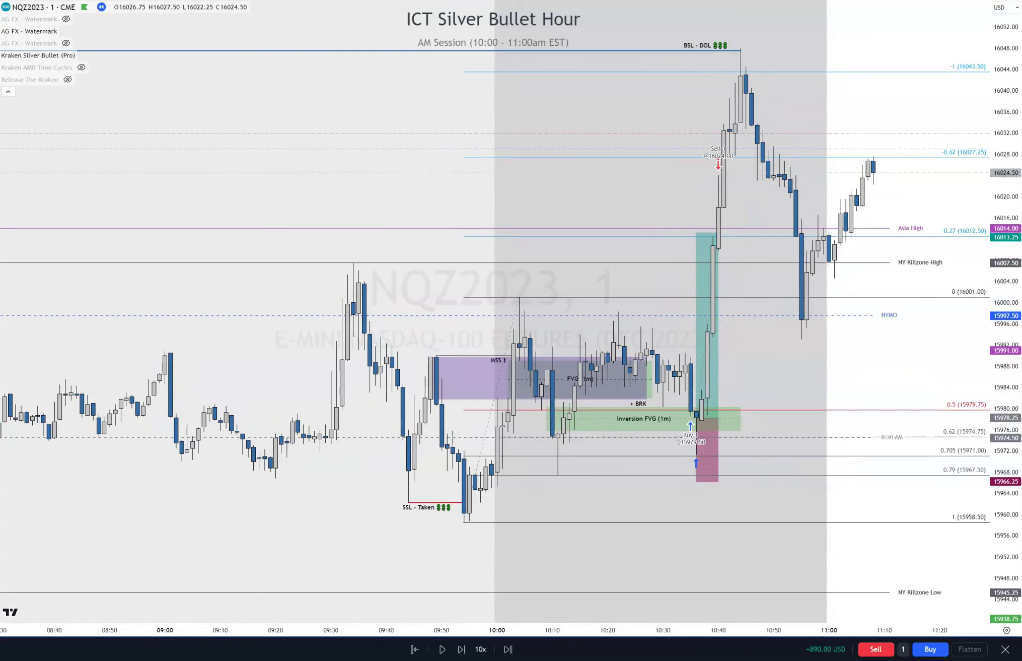
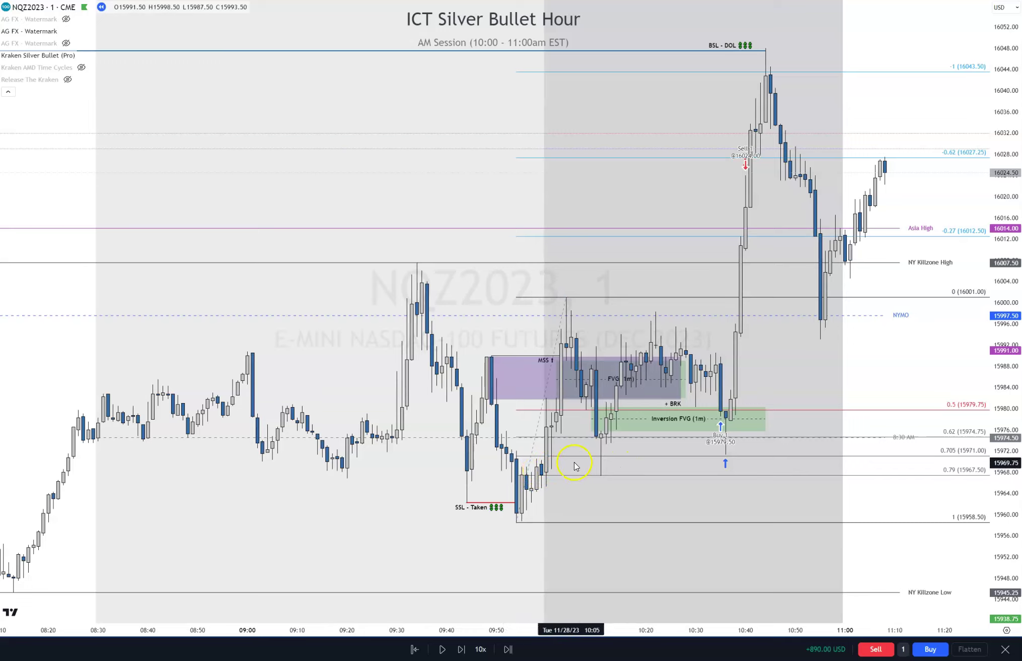
Review the trade from the Inversion FVG (1m) entry through the -0.27 level to the BSL - DOL line and the previous day's high.
left_click(602, 437)
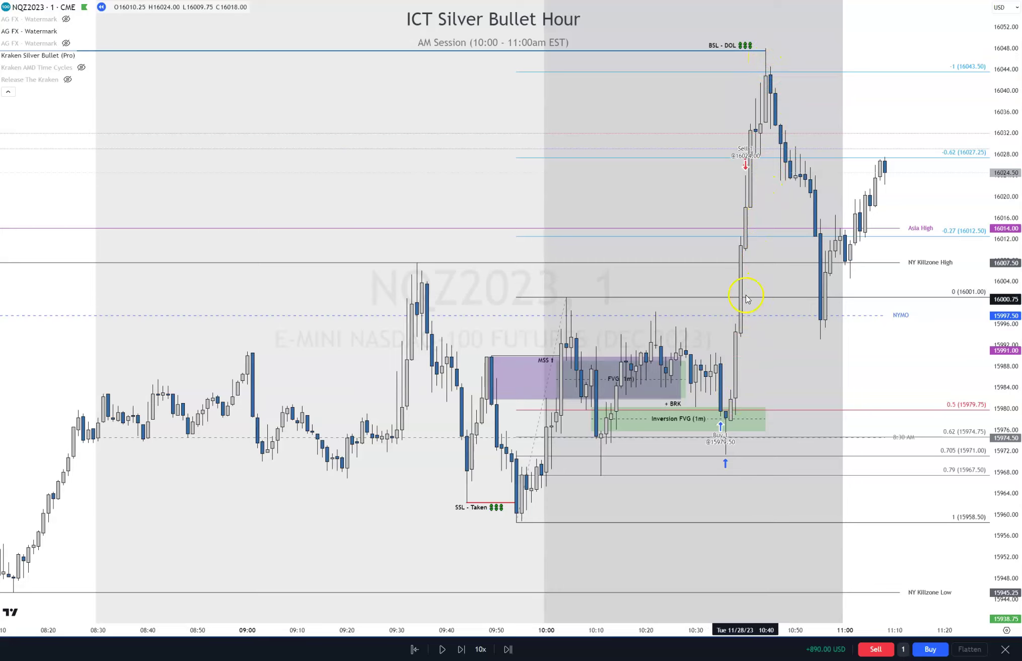
left_click(749, 183)
left_click(741, 236)
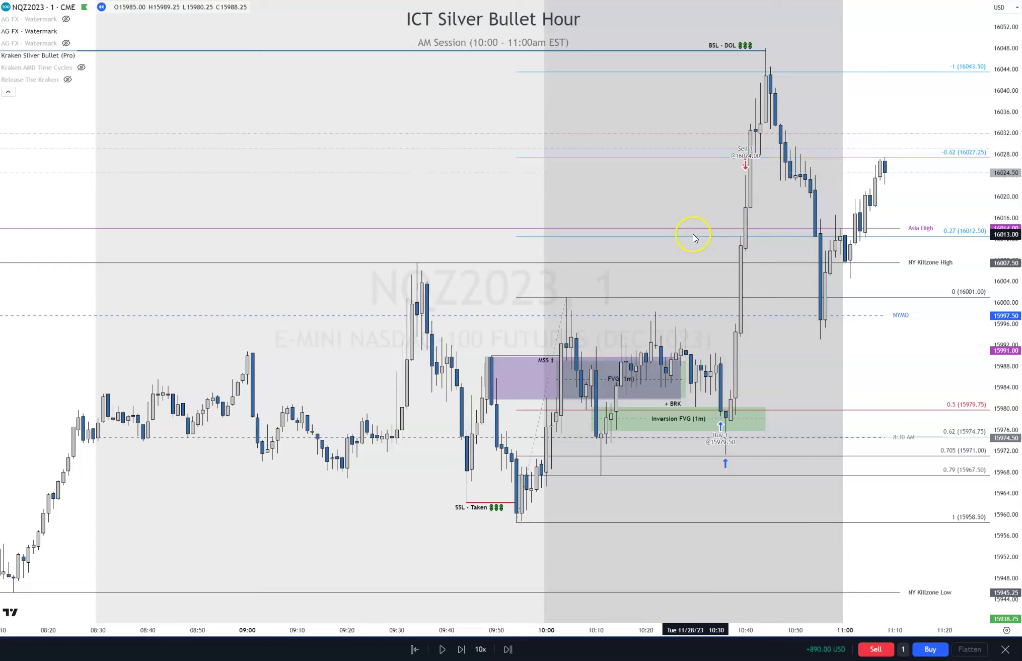
scroll(690, 231, "down", 3)
scroll(669, 237, "down", 10)
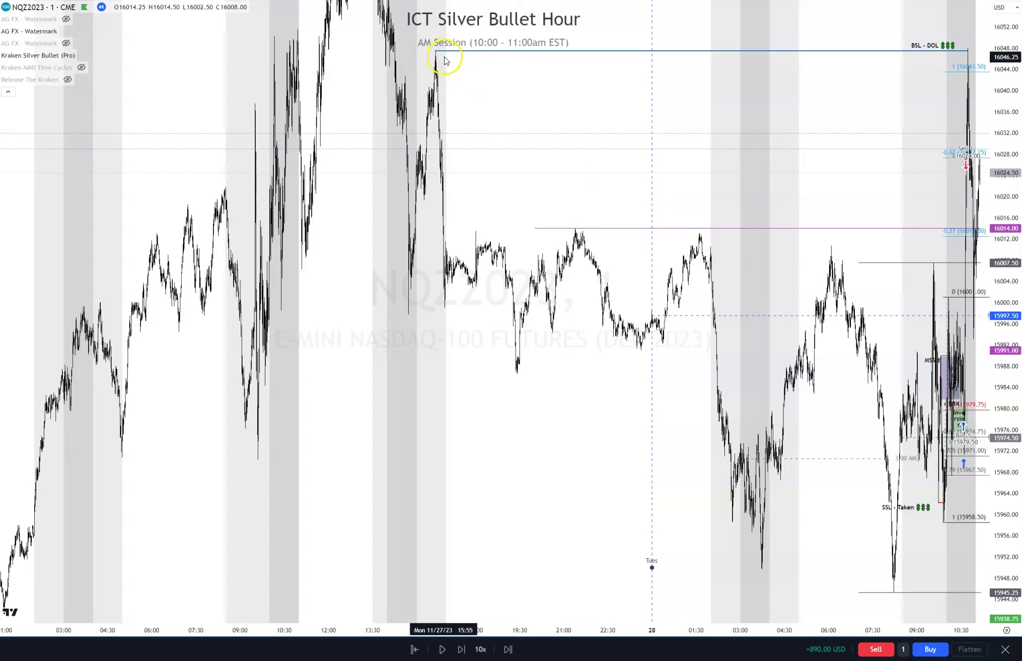
scroll(760, 314, "up", 5)
scroll(762, 323, "up", 5)
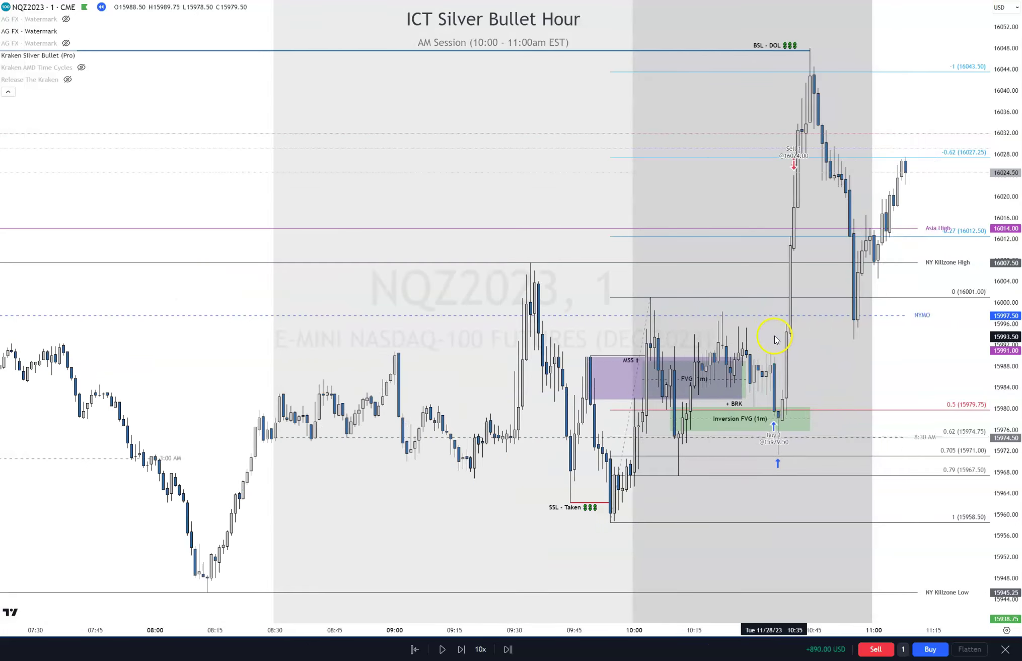